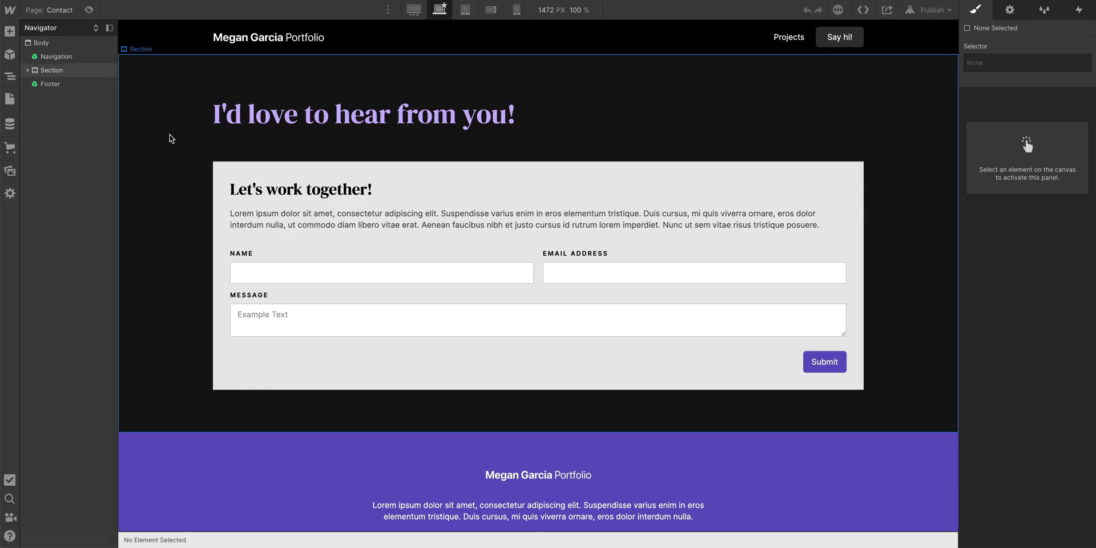
# Step: Add a reCAPTCHA checkbox element into the Contact form symbol
pyautogui.scroll(-3, 166, 139)
pyautogui.scroll(3, 166, 139)
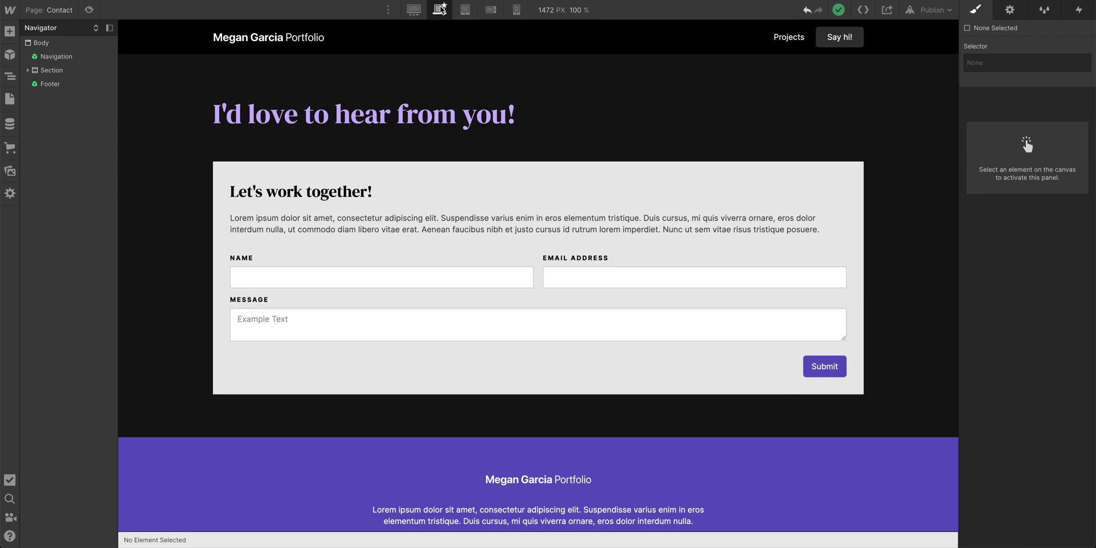
pyautogui.click(302, 203)
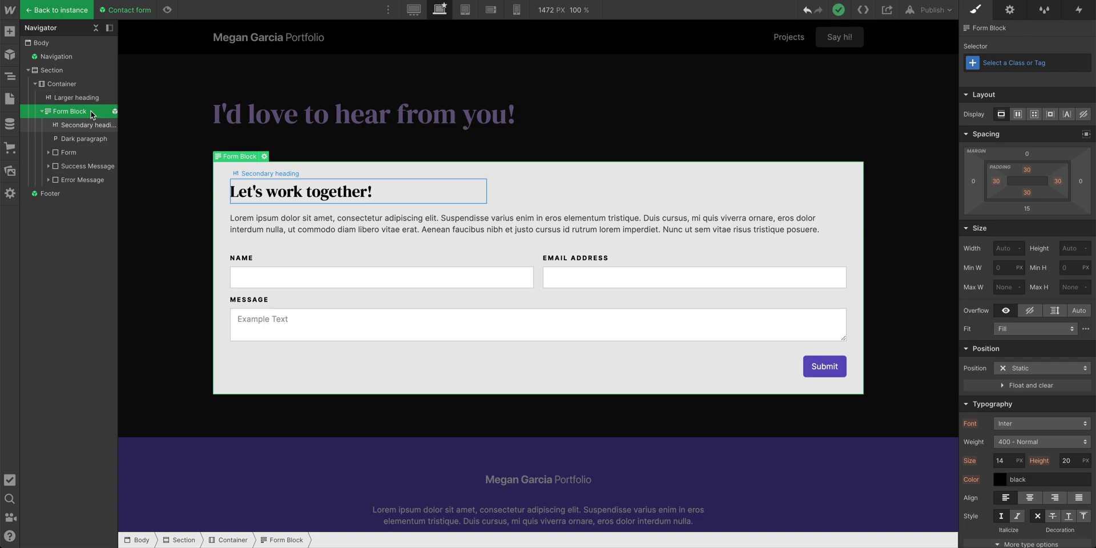
pyautogui.click(9, 31)
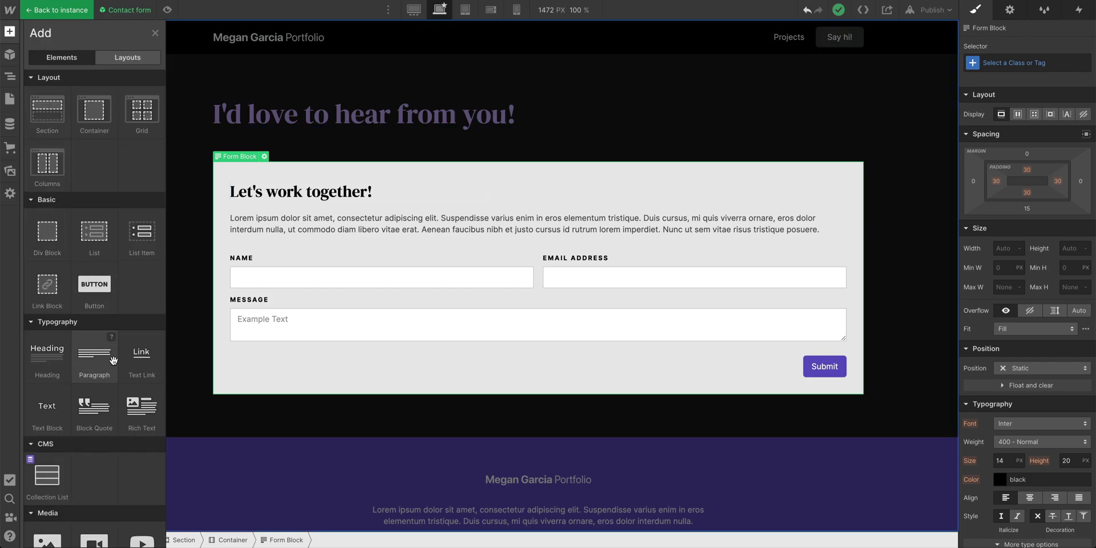
pyautogui.scroll(-5, 109, 356)
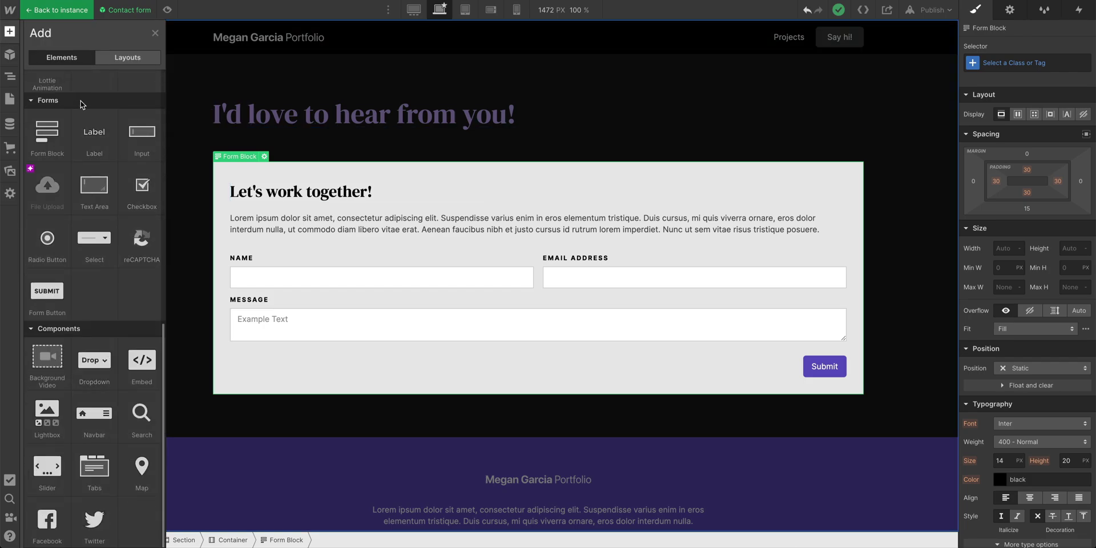
pyautogui.moveTo(142, 248); pyautogui.dragTo(82, 190)
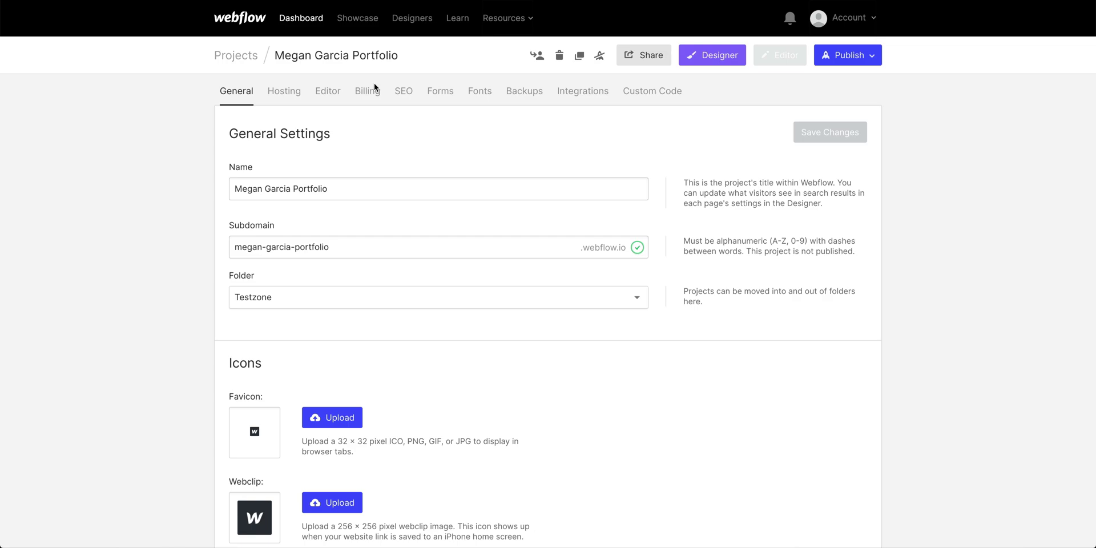
# Step: Go from the Forms settings' reCAPTCHA Validation section to register a new Google key
pyautogui.click(432, 96)
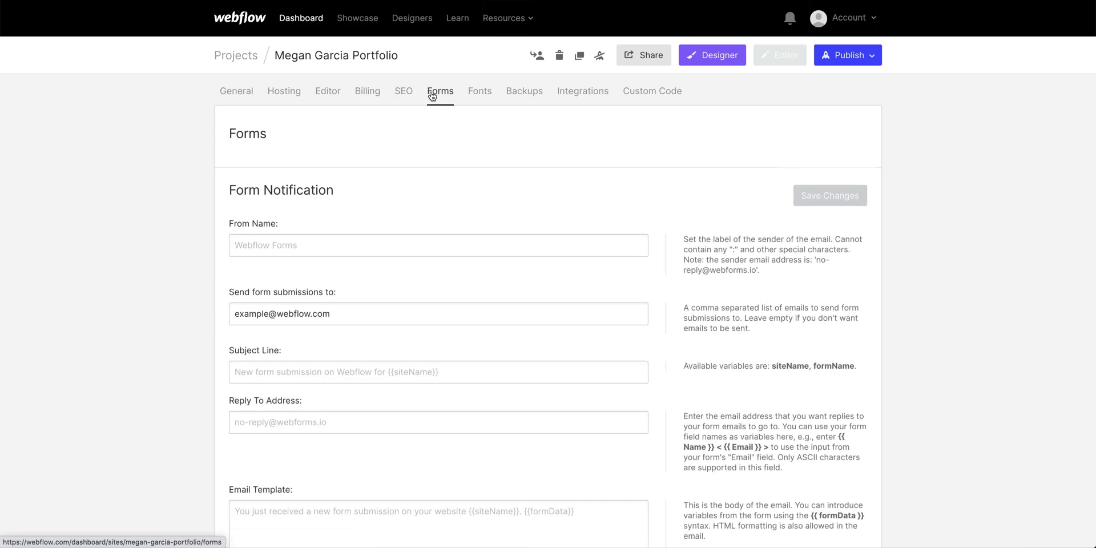
pyautogui.scroll(-6, 147, 294)
pyautogui.scroll(-4, 146, 294)
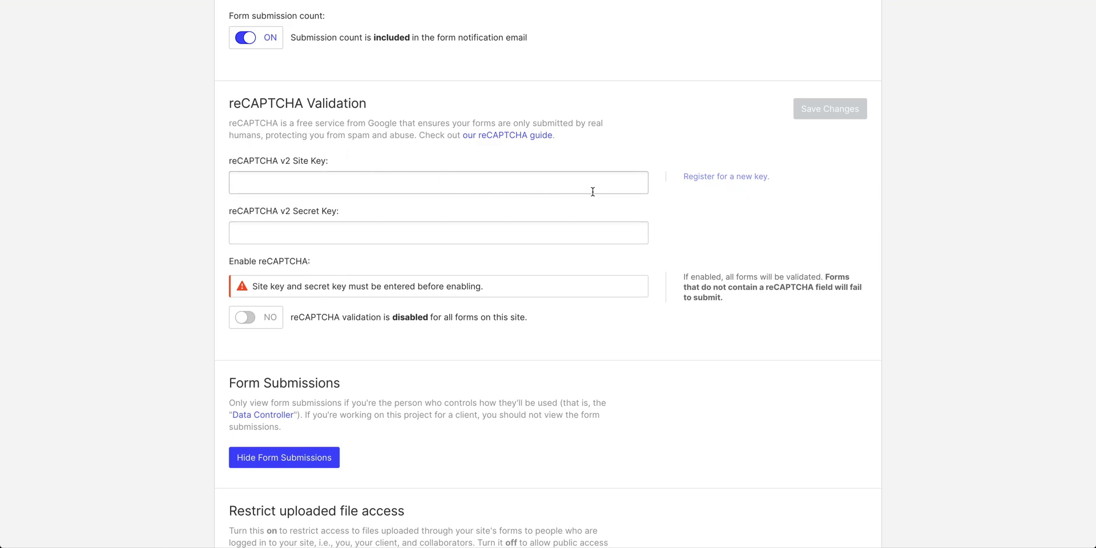
pyautogui.click(730, 182)
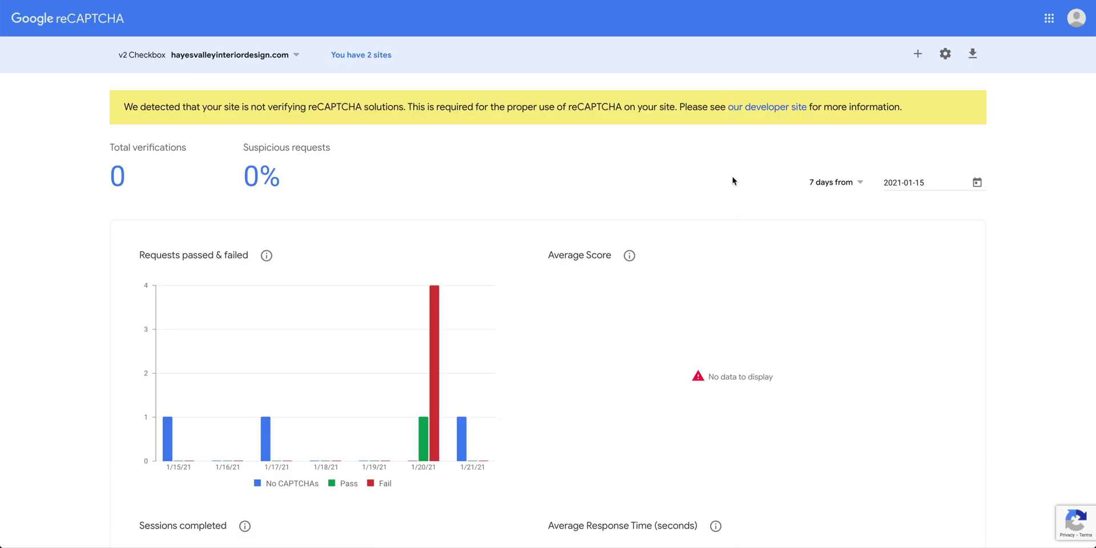
# Step: Start a new reCAPTCHA v2 checkbox site with a portfolio label and domain garciaux.com
pyautogui.click(918, 57)
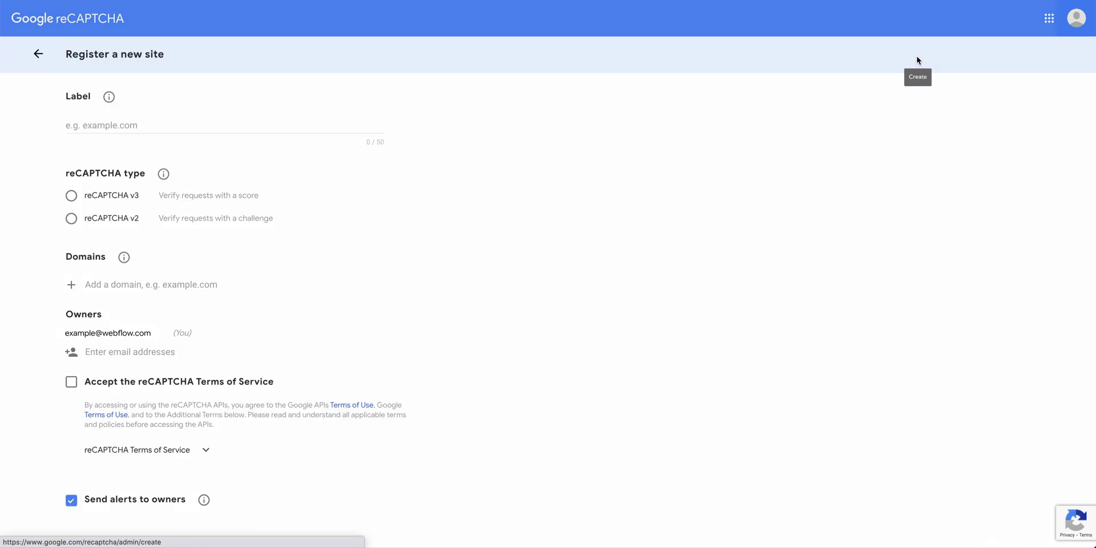
pyautogui.click(339, 123)
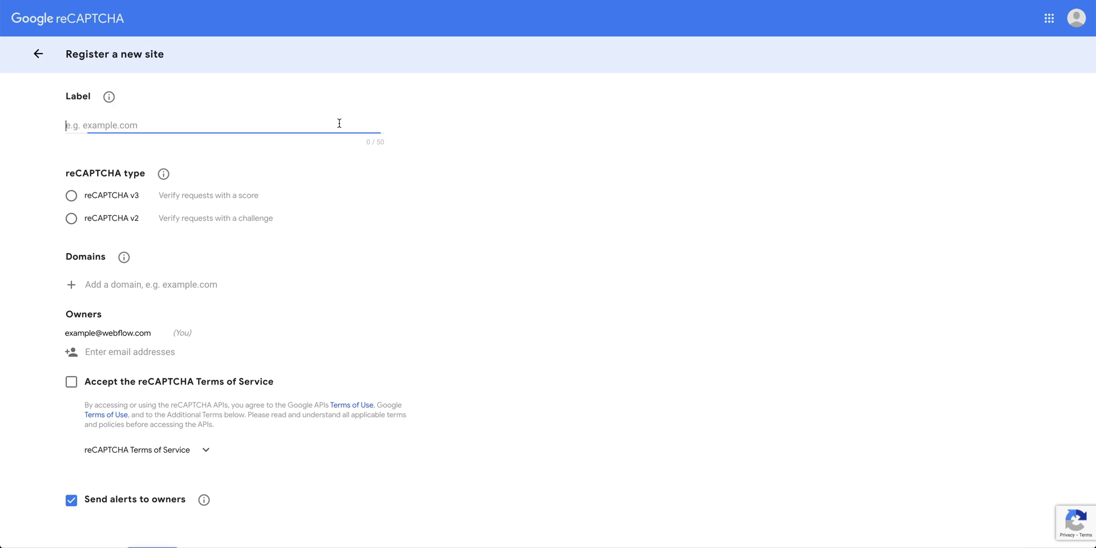
pyautogui.write('Megan Garcia Portfolio')
pyautogui.click(72, 219)
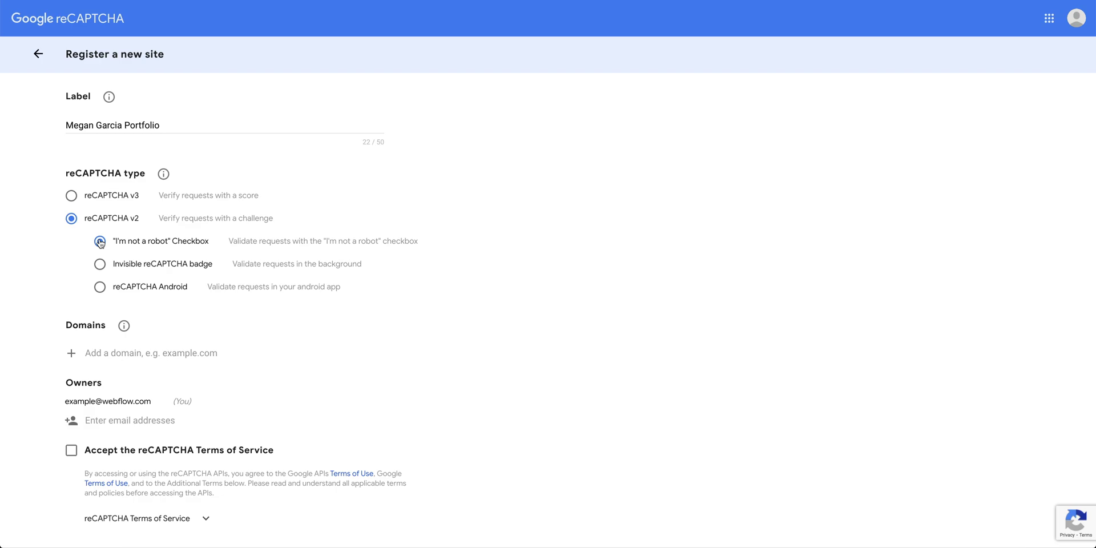
pyautogui.click(117, 352)
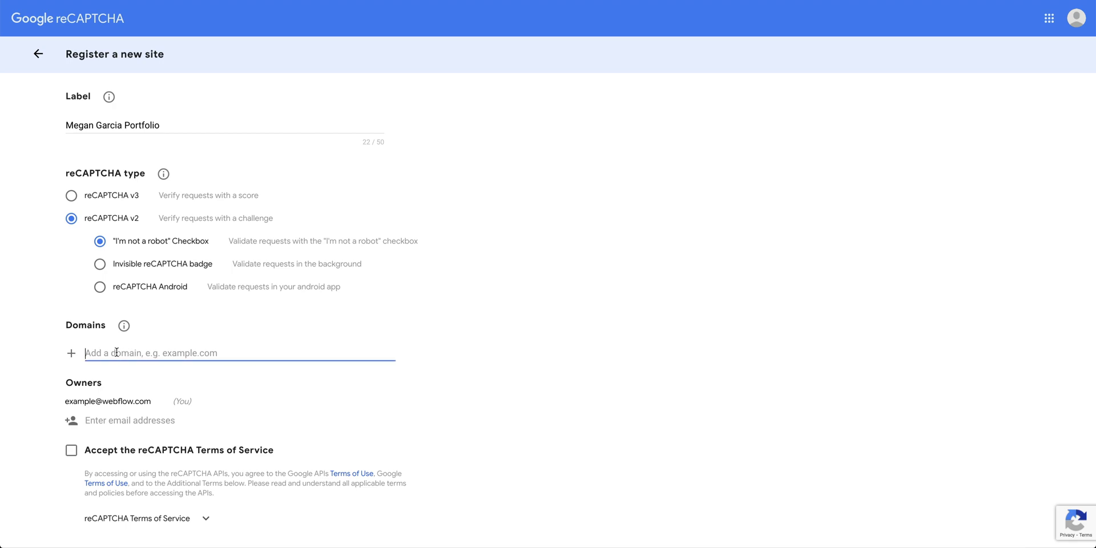
pyautogui.write('garciaux.com')
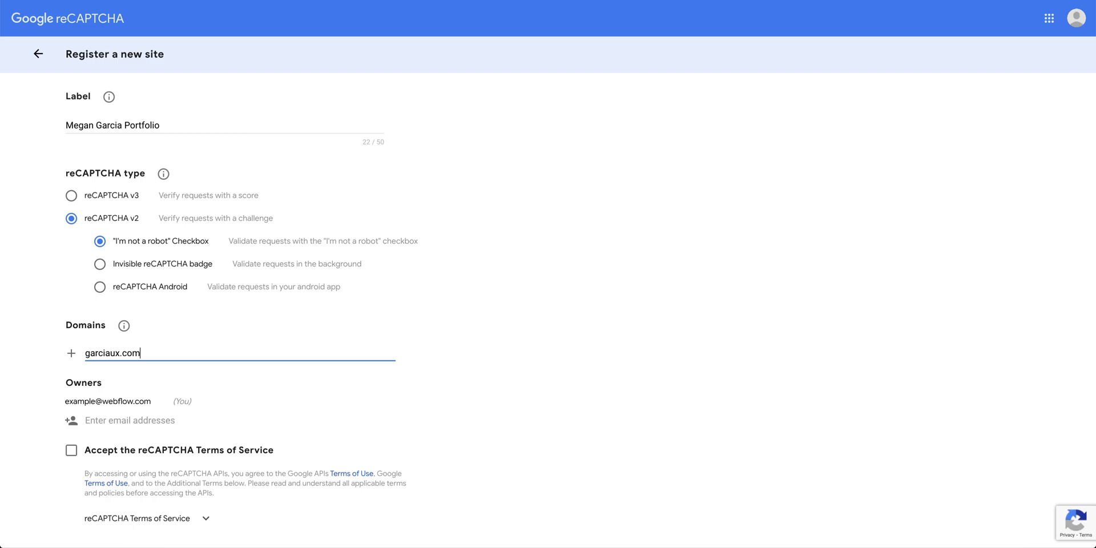
pyautogui.press('Return')
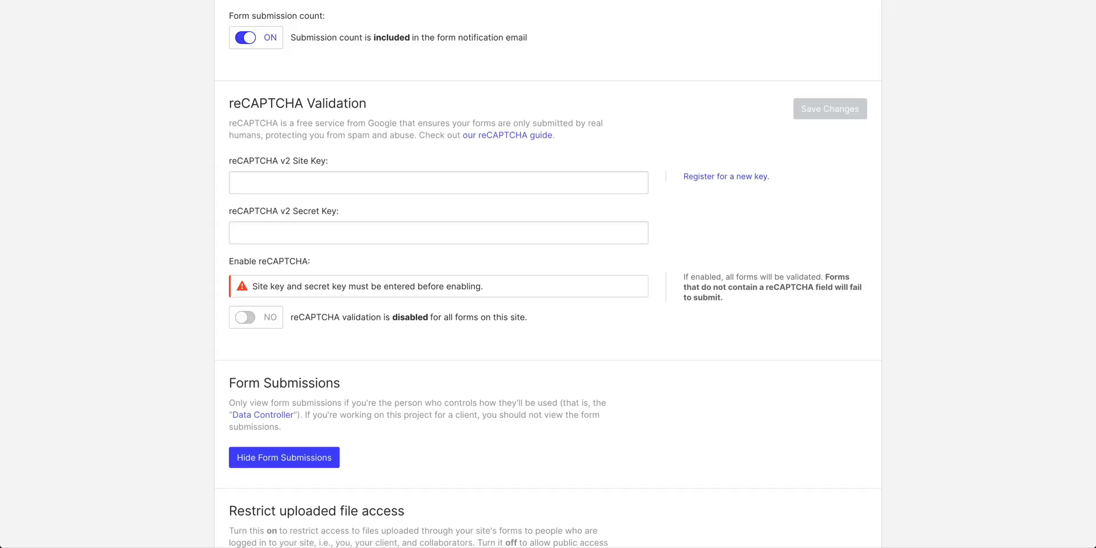
# Step: Copy the project's subdomain from Webflow's General settings
pyautogui.scroll(10, 150, 50)
pyautogui.click(237, 96)
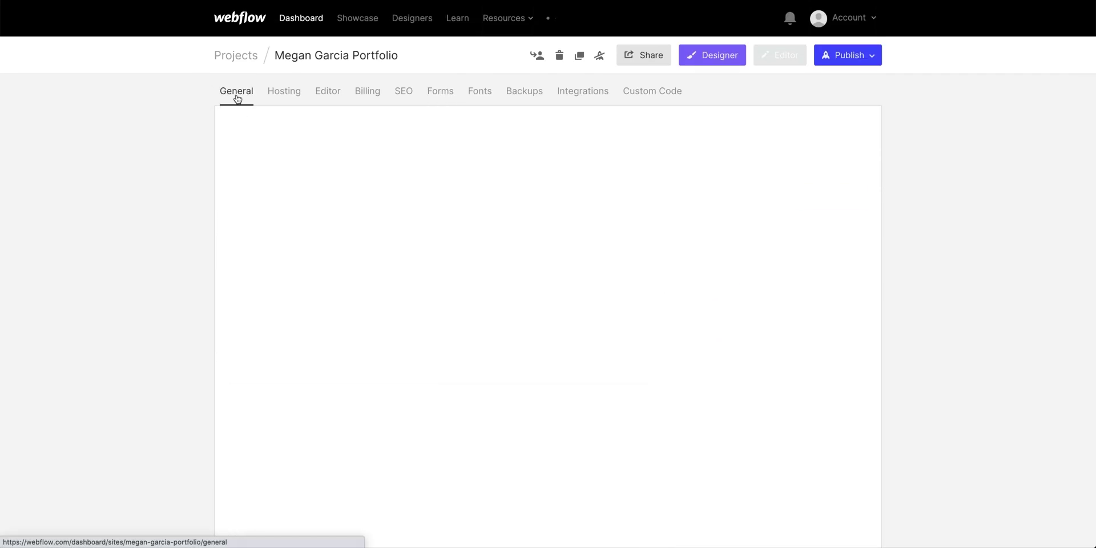
pyautogui.moveTo(357, 246); pyautogui.dragTo(246, 241)
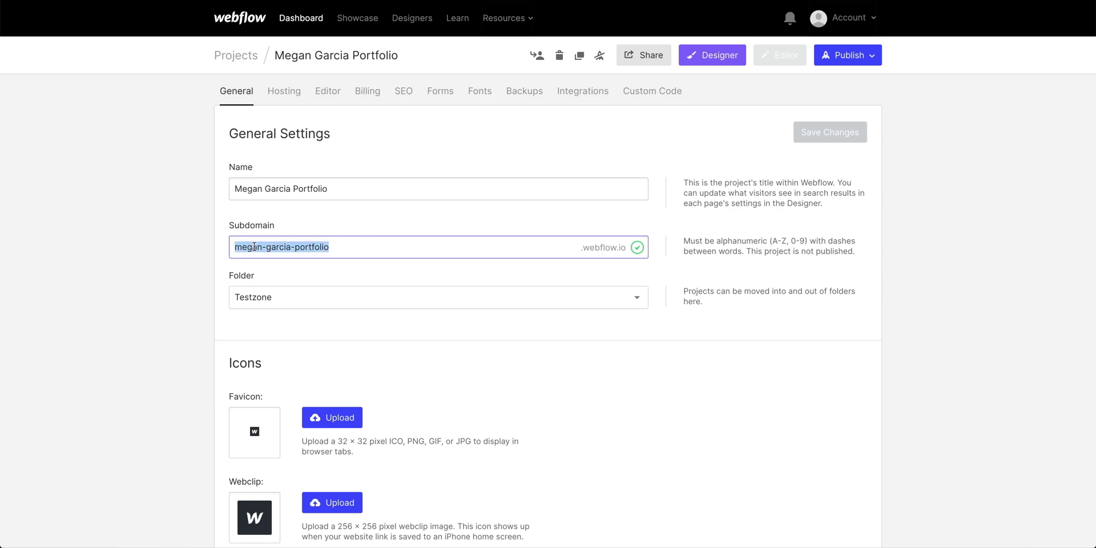
pyautogui.hotkey('ctrl', 'c')
# Step: Add the project's webflow.io subdomain as a second domain and accept the reCAPTCHA terms
pyautogui.hotkey('ctrl', 'v')
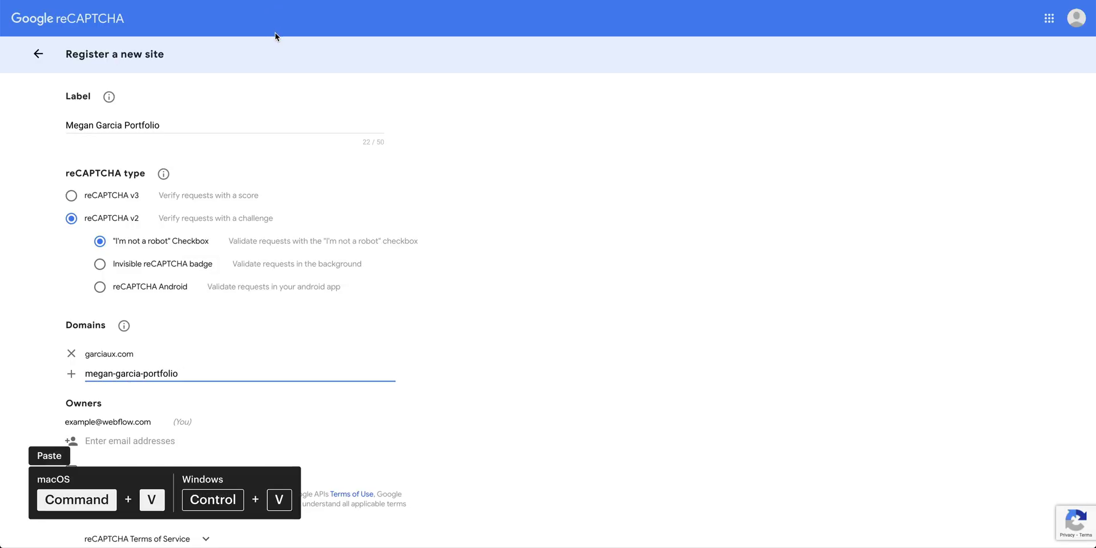
pyautogui.write('io')
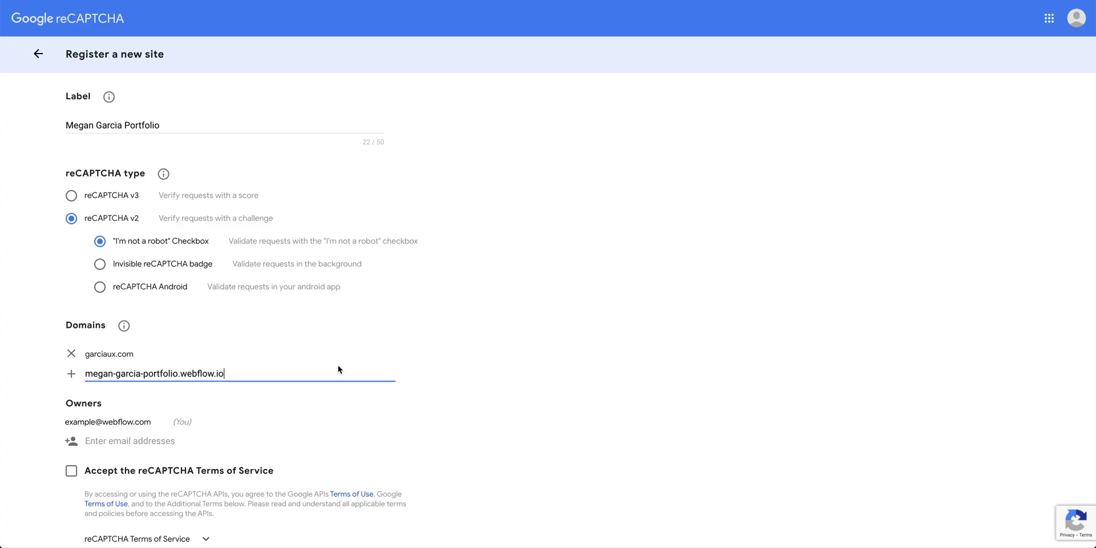
pyautogui.press('Return')
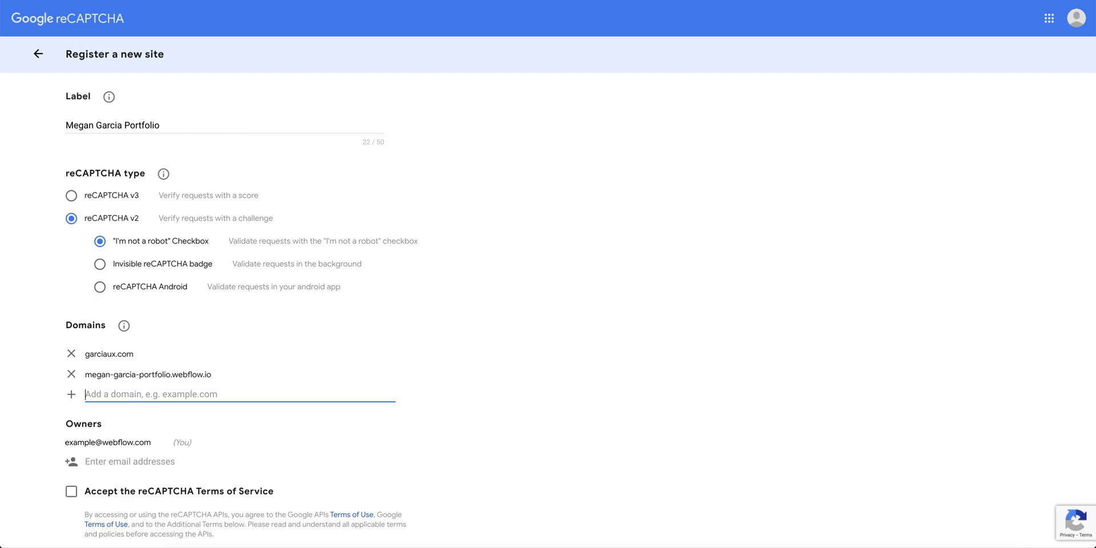
pyautogui.scroll(-1, 166, 362)
pyautogui.scroll(-1, 169, 359)
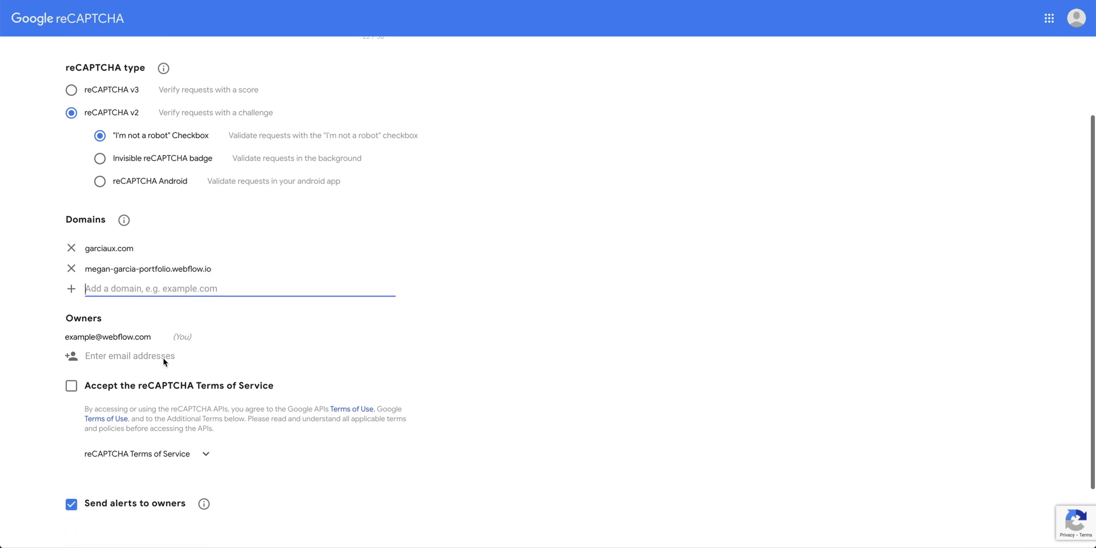
pyautogui.click(72, 386)
pyautogui.scroll(-1, 76, 394)
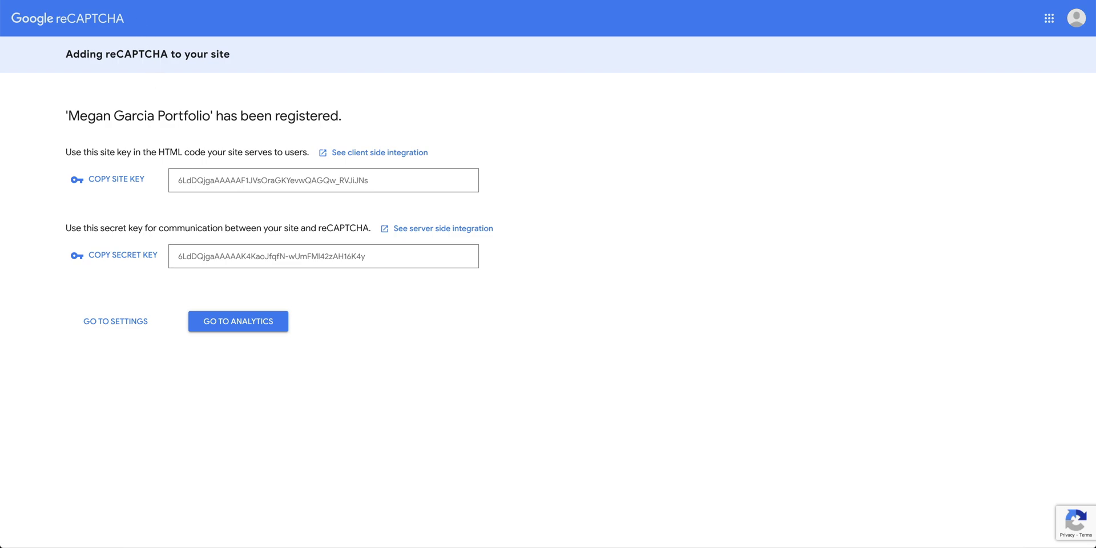
# Step: Copy the new site key and secret key into Webflow's Forms reCAPTCHA fields
pyautogui.click(102, 181)
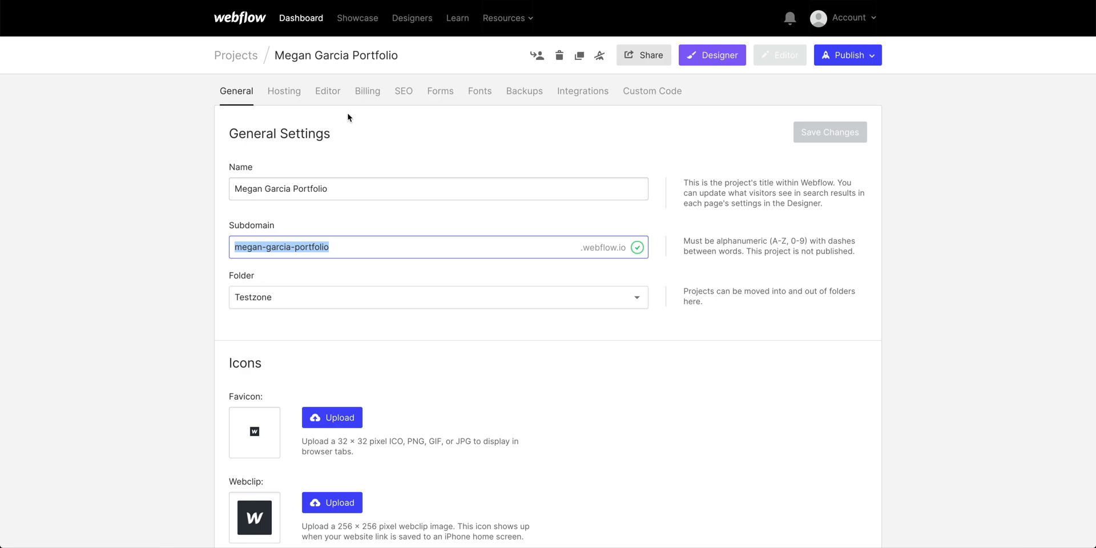
pyautogui.click(438, 103)
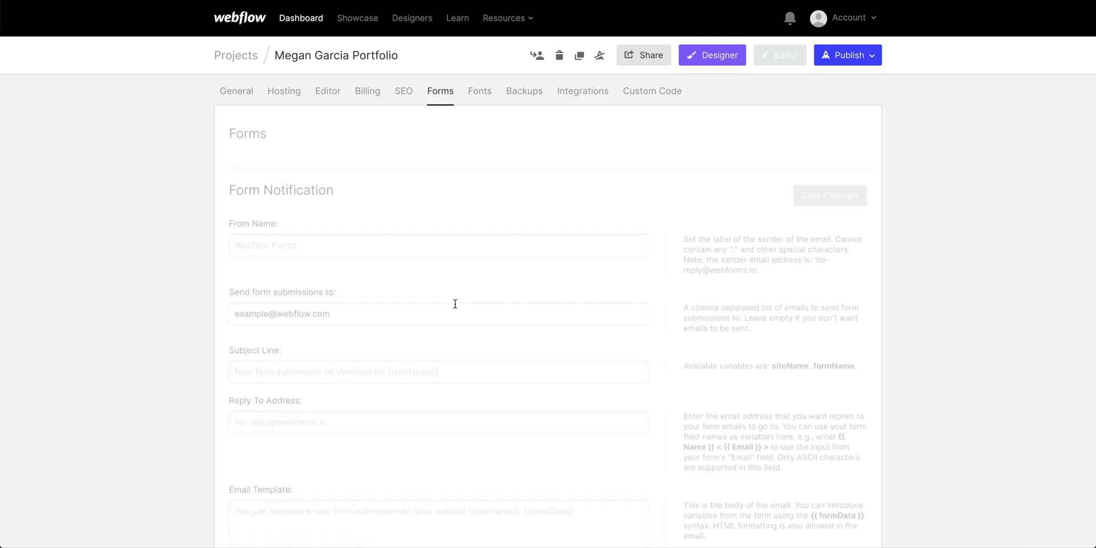
pyautogui.scroll(-10, 455, 309)
pyautogui.click(440, 200)
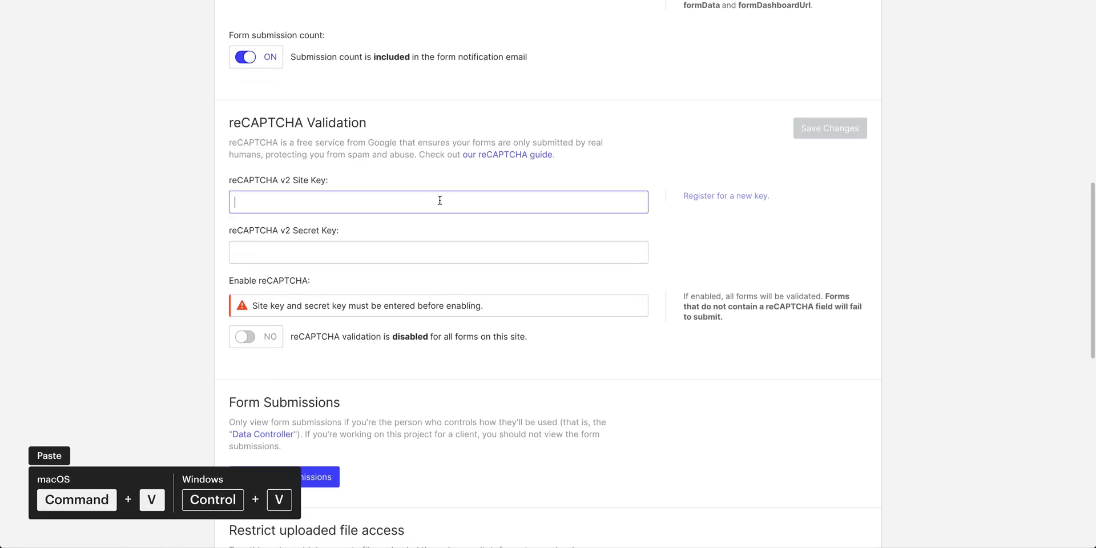
pyautogui.hotkey('ctrl', 'v')
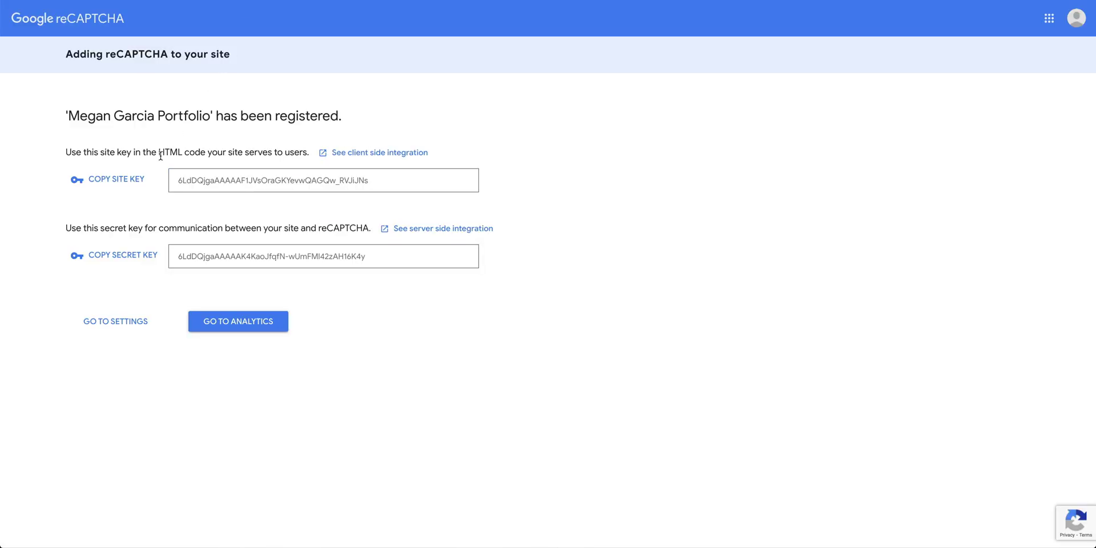
pyautogui.click(118, 257)
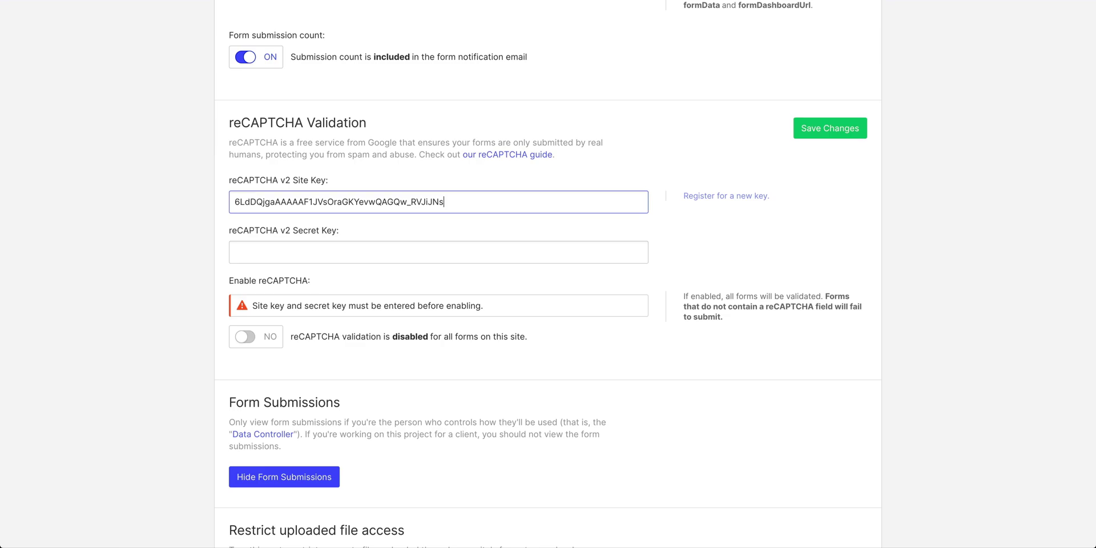
pyautogui.click(308, 253)
pyautogui.hotkey('ctrl', 'v')
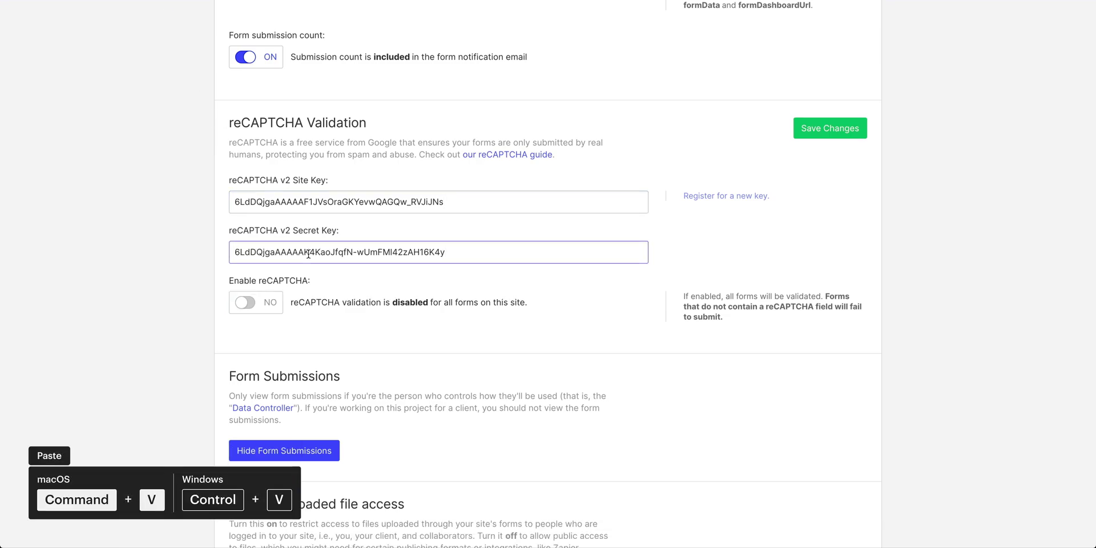
# Step: Enable reCAPTCHA validation for all forms and save the settings
pyautogui.click(245, 303)
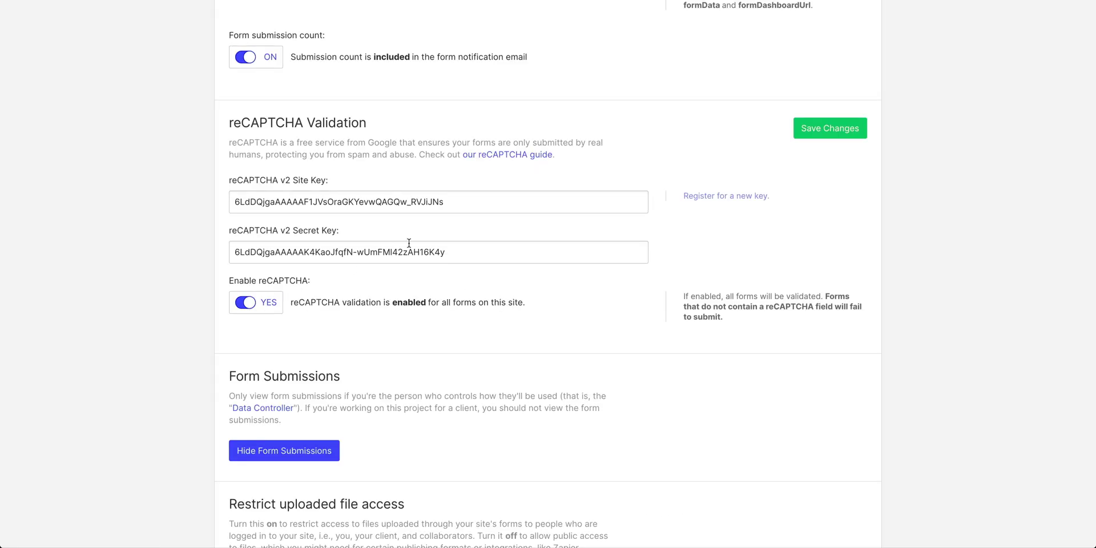
pyautogui.click(813, 131)
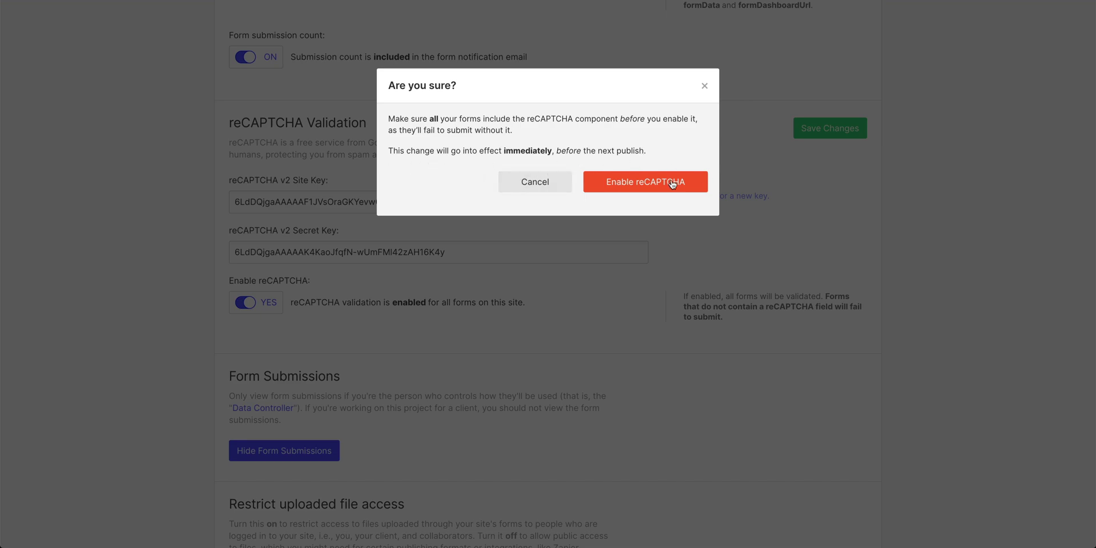
pyautogui.click(653, 187)
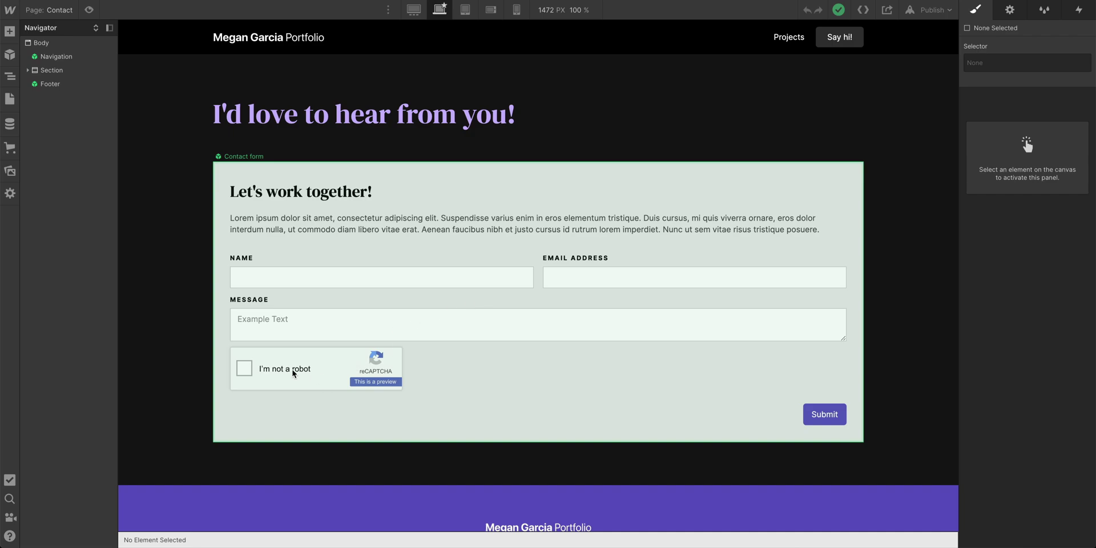
# Step: Give the reCAPTCHA checkbox a top margin of about 9 px, then exit the Contact form symbol
pyautogui.doubleClick(293, 372)
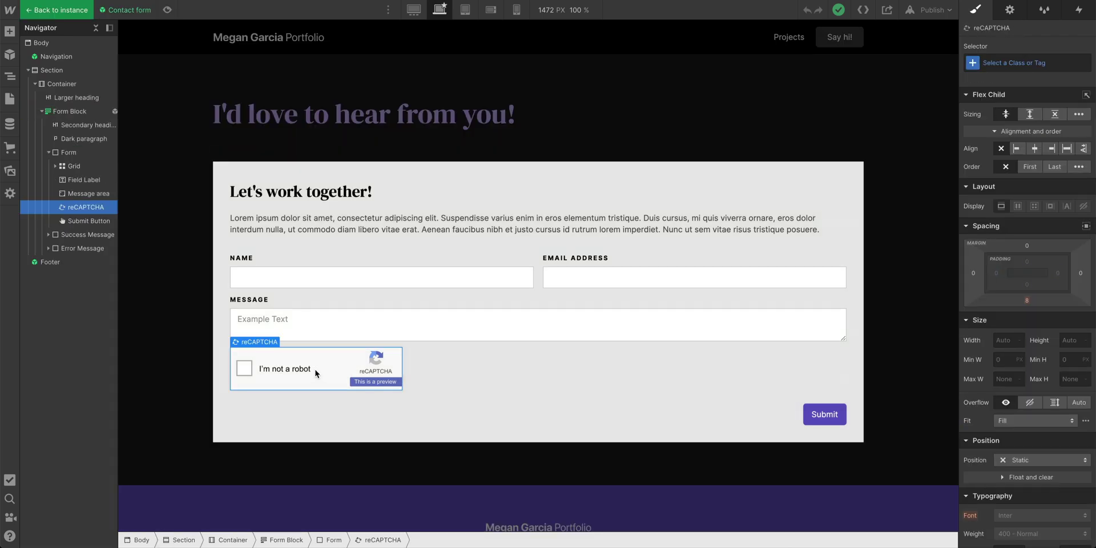
pyautogui.click(365, 169)
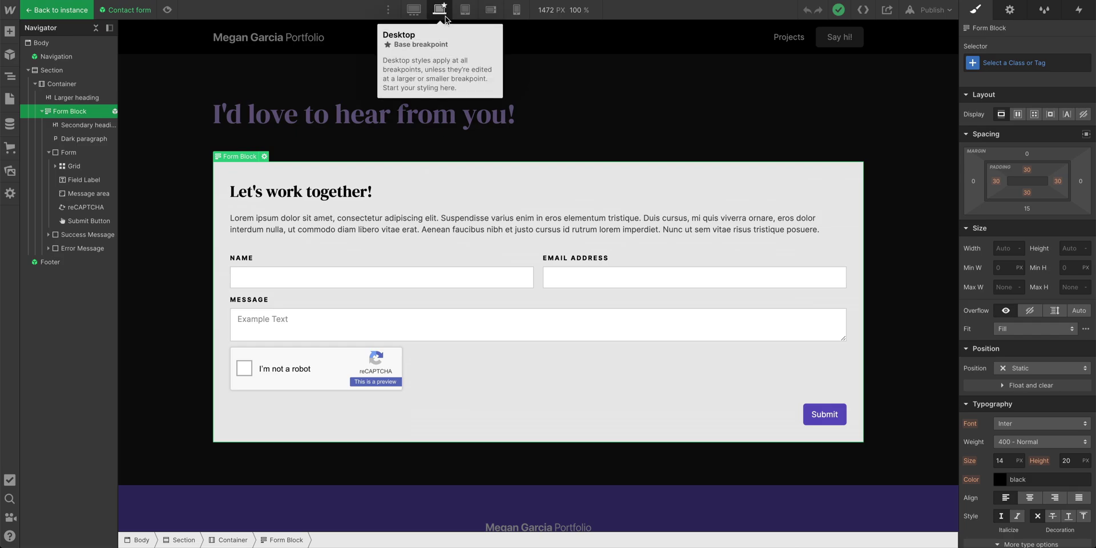
pyautogui.click(312, 360)
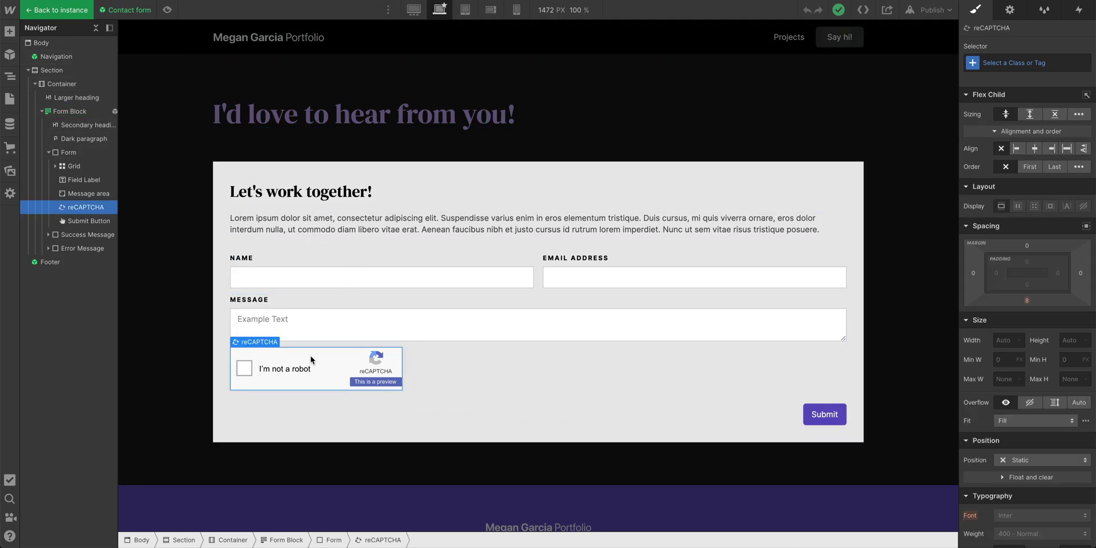
pyautogui.moveTo(1053, 241); pyautogui.dragTo(1053, 236)
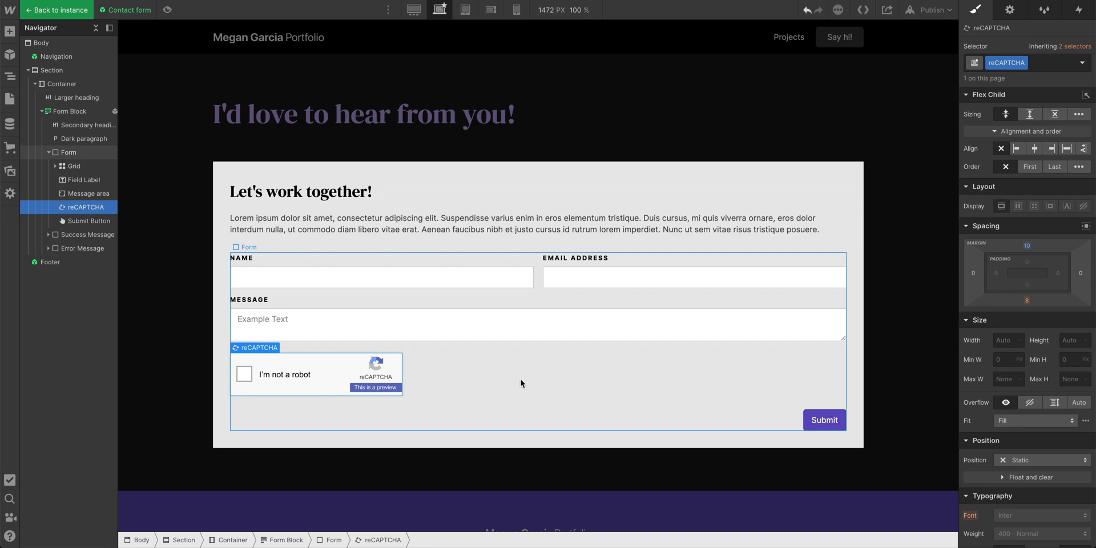
pyautogui.press('Escape')
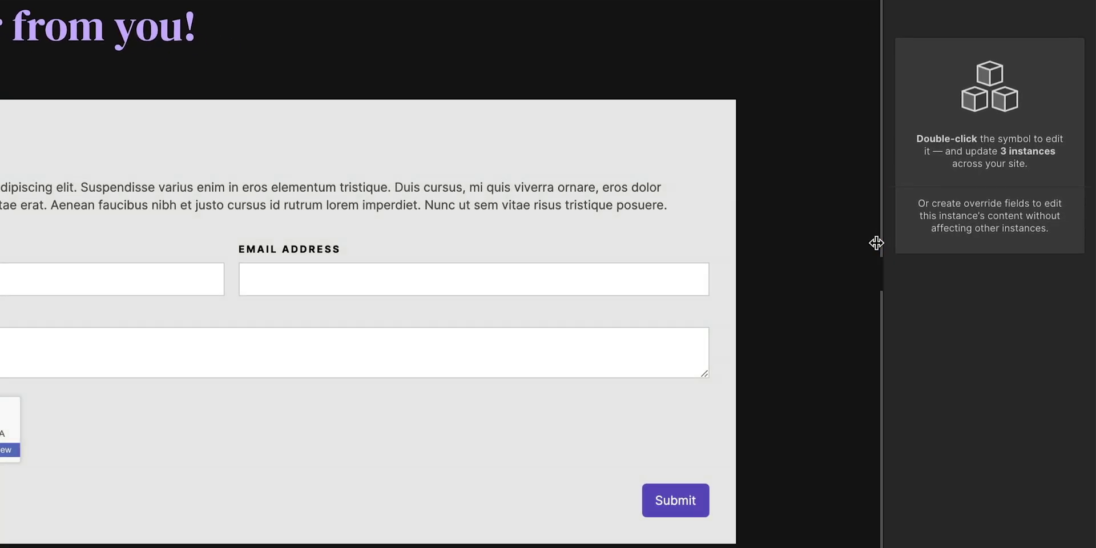
# Step: Test the contact form at narrower canvas widths, settle on 768 px tablet, and select the heading
pyautogui.moveTo(876, 243); pyautogui.dragTo(761, 249)
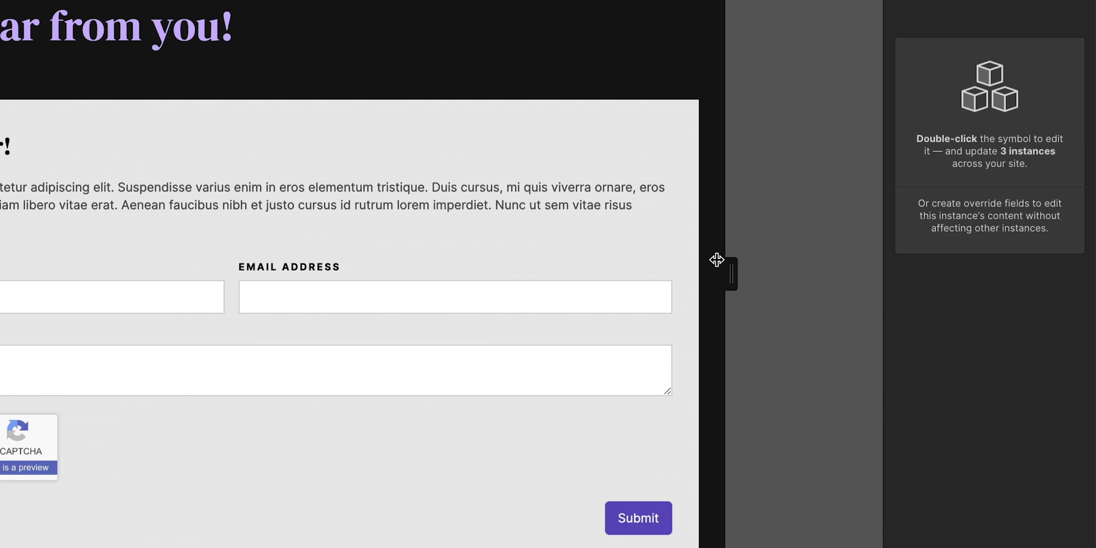
pyautogui.moveTo(776, 274)
pyautogui.mouseDown()
pyautogui.moveTo(927, 313)
pyautogui.moveTo(733, 326)
pyautogui.mouseUp()
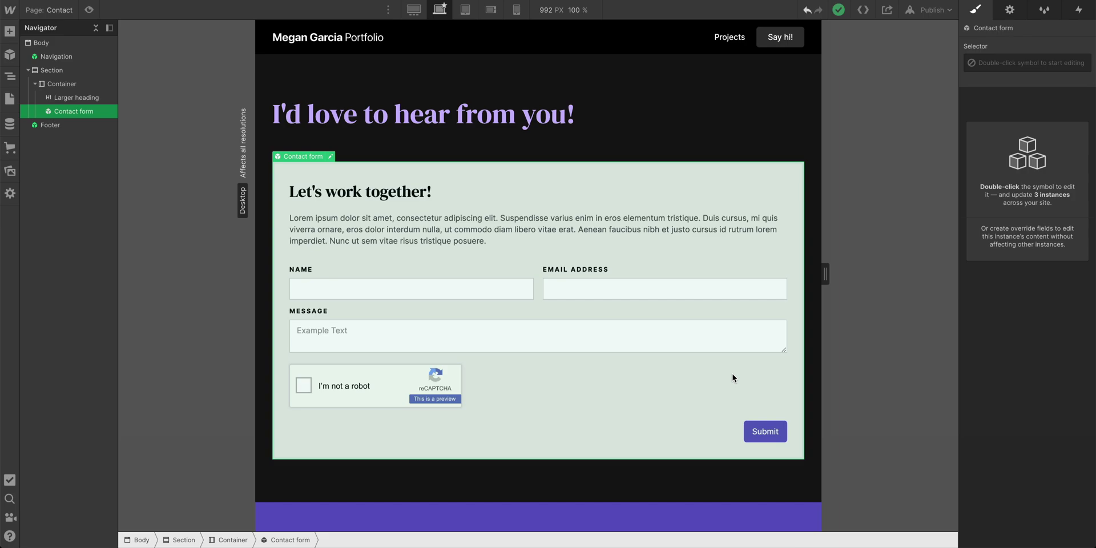
pyautogui.scroll(-1, 723, 395)
pyautogui.scroll(-3, 724, 396)
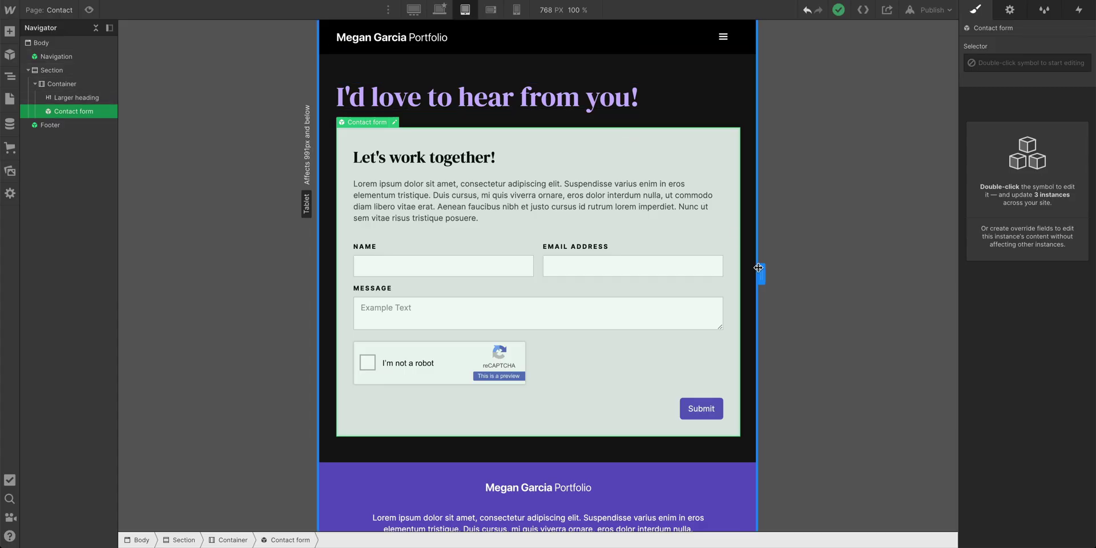
pyautogui.moveTo(758, 268); pyautogui.dragTo(748, 297)
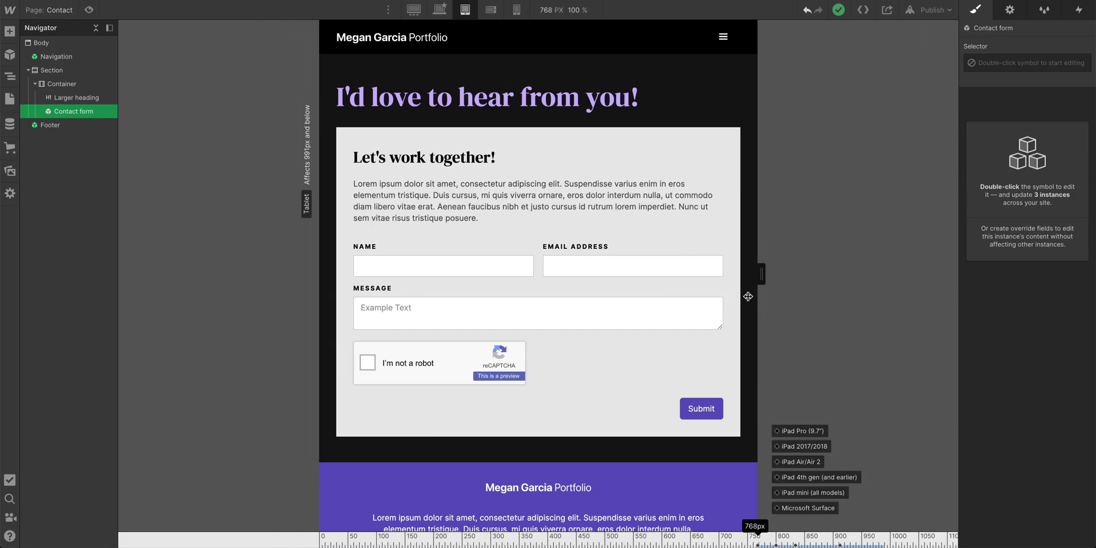
pyautogui.click(512, 95)
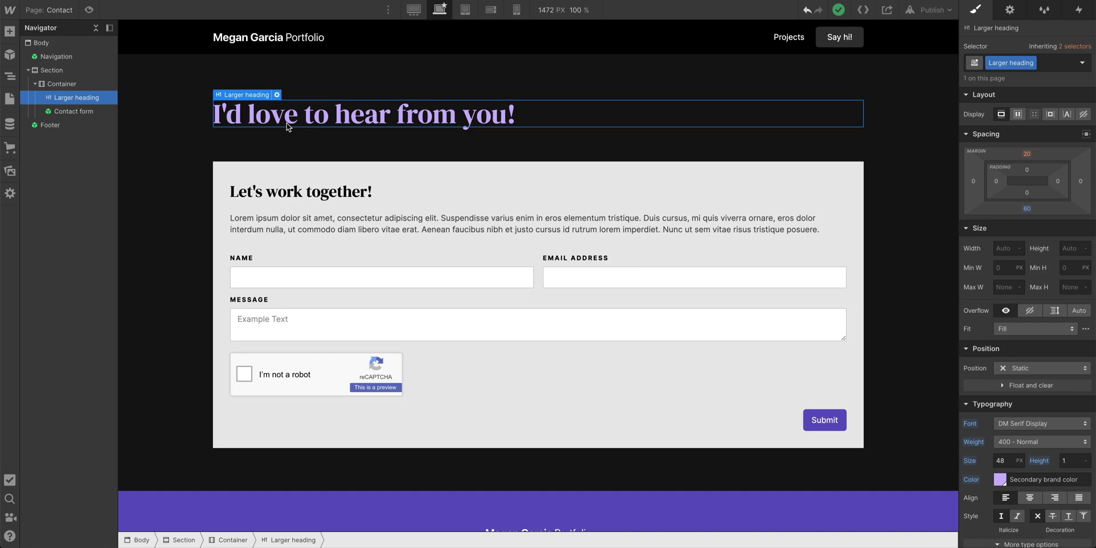
pyautogui.press('p')
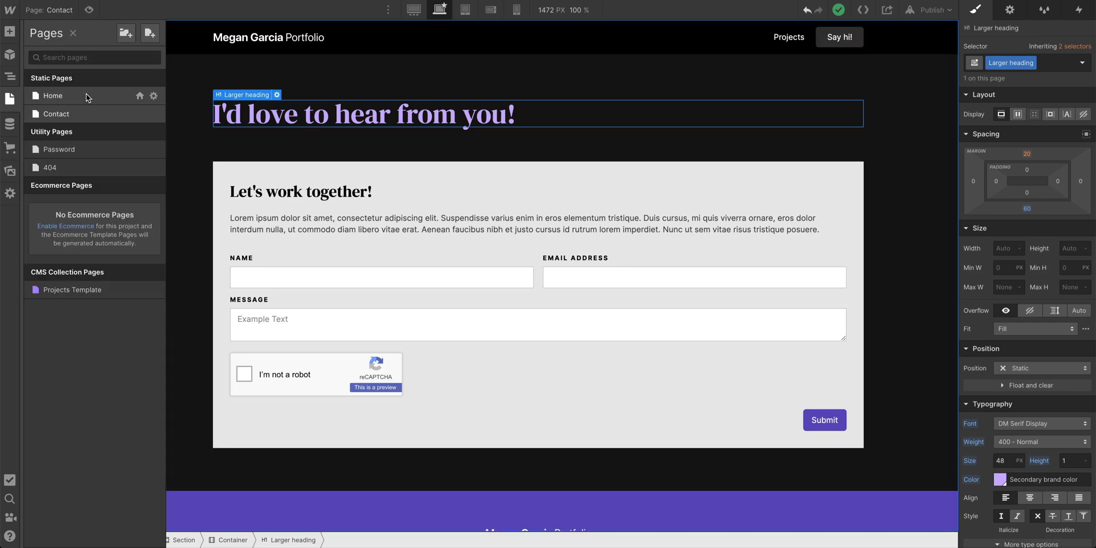
pyautogui.click(87, 98)
pyautogui.click(312, 147)
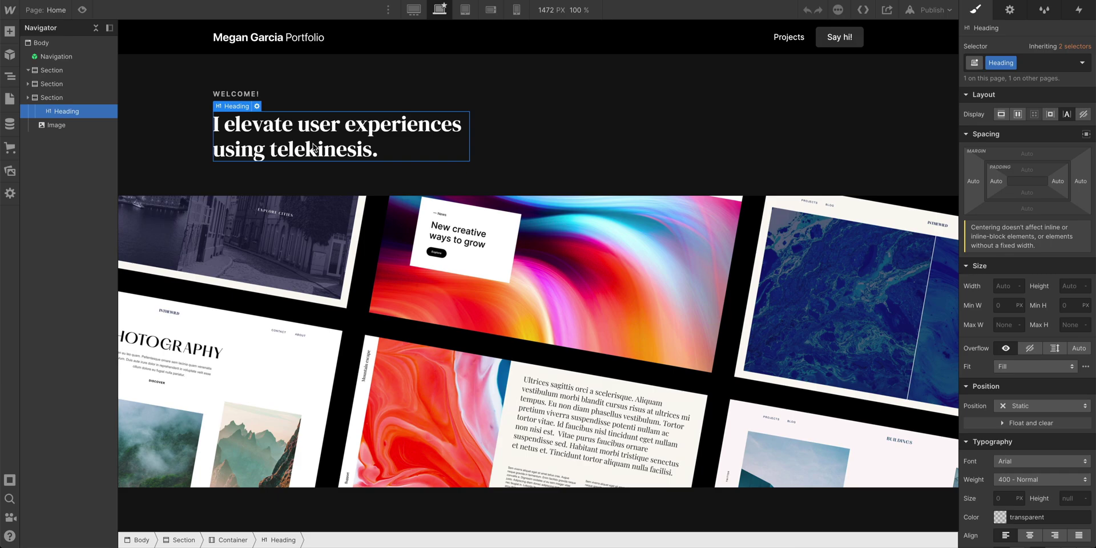
pyautogui.scroll(-5, 313, 147)
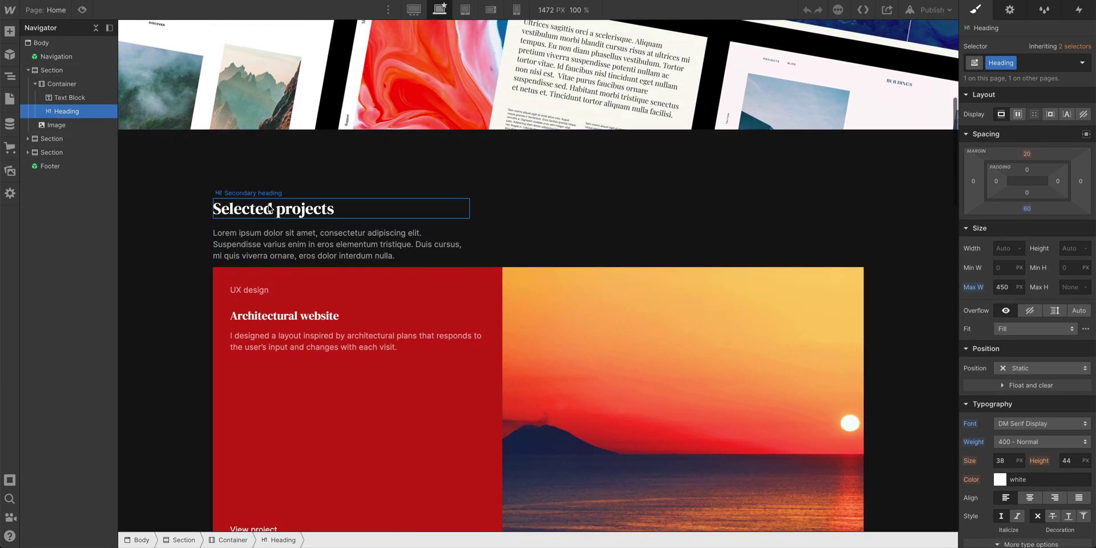
pyautogui.click(271, 209)
pyautogui.scroll(-1, 270, 217)
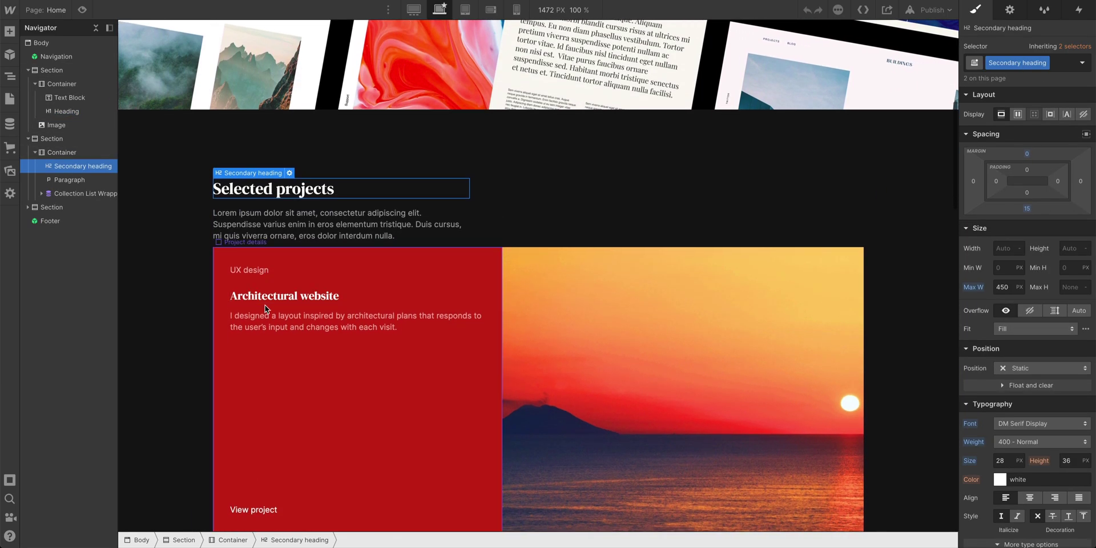
pyautogui.click(271, 298)
pyautogui.scroll(-1, 271, 300)
pyautogui.scroll(-5, 270, 303)
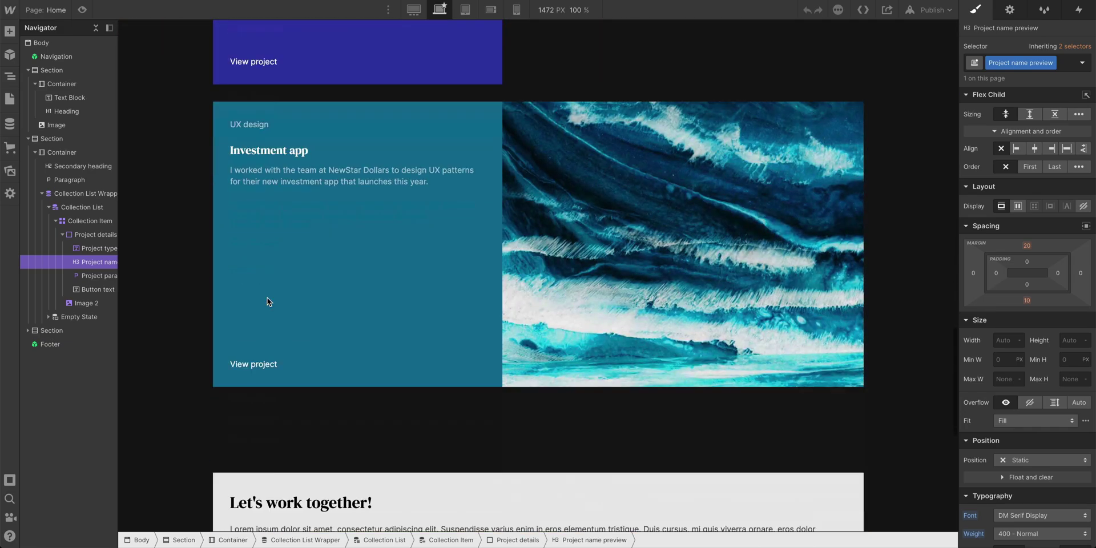
pyautogui.scroll(-5, 269, 302)
pyautogui.scroll(-2, 269, 298)
pyautogui.scroll(1, 288, 275)
pyautogui.click(296, 188)
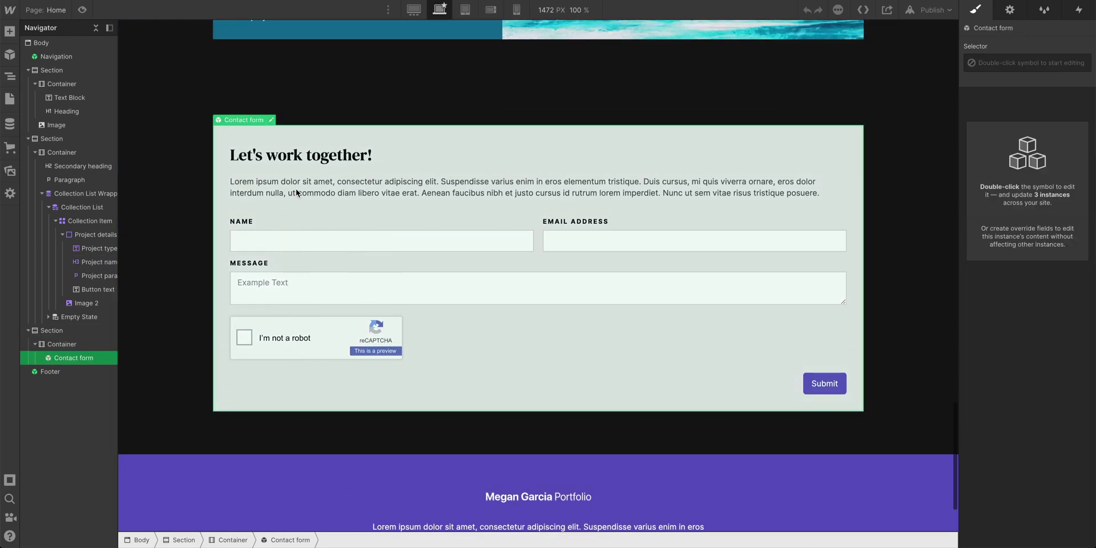
pyautogui.doubleClick(261, 158)
pyautogui.click(261, 159)
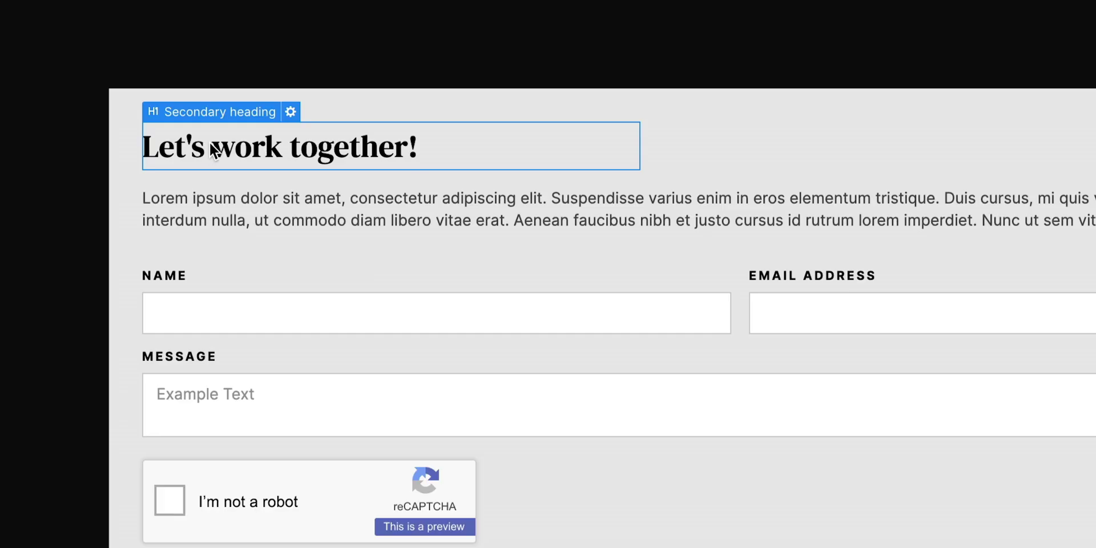
pyautogui.click(306, 137)
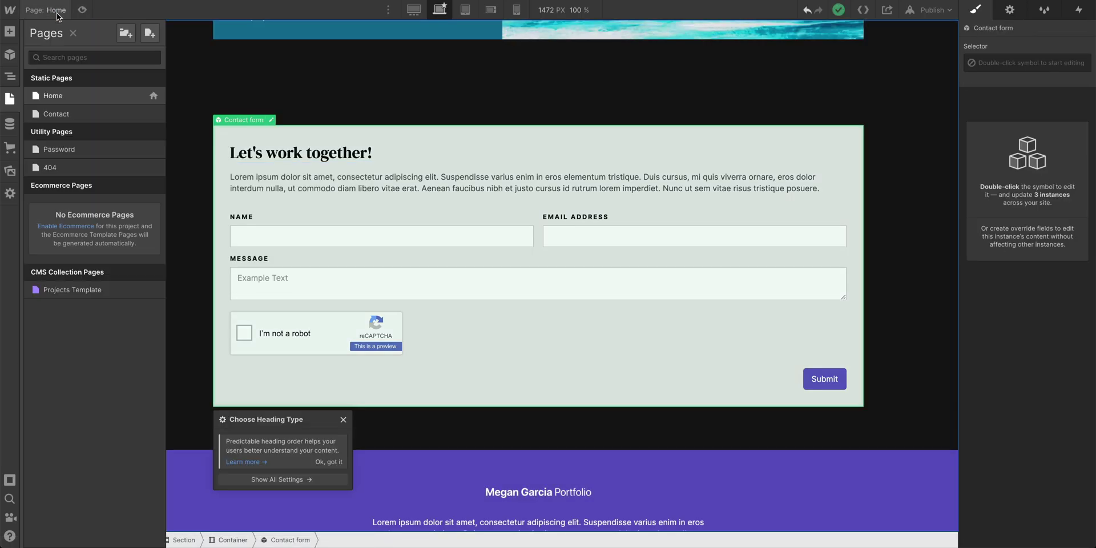
pyautogui.click(86, 117)
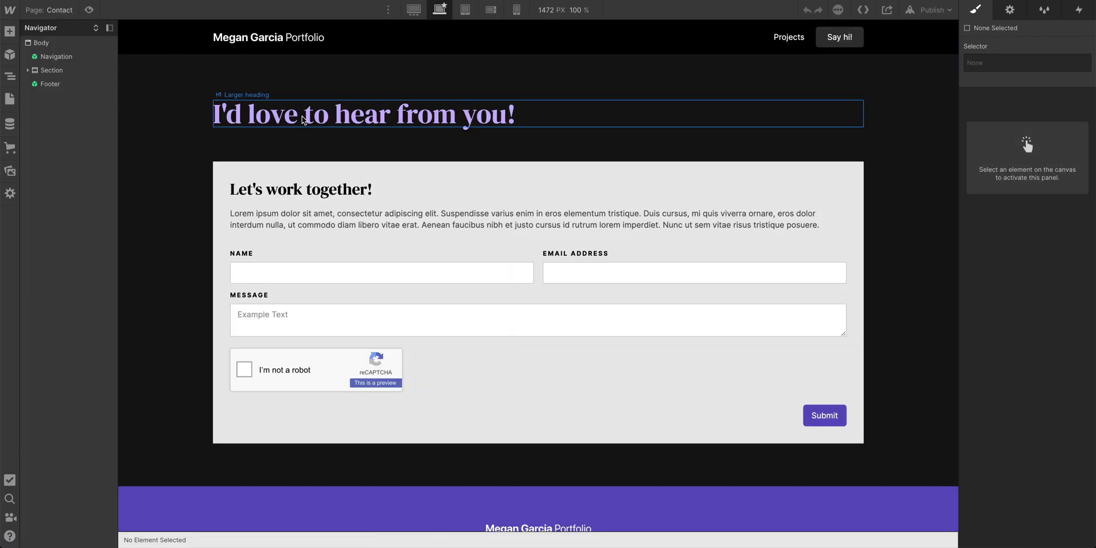
# Step: Switch the Contact page to the Tablet breakpoint and widen the canvas slightly to check the form
pyautogui.click(302, 118)
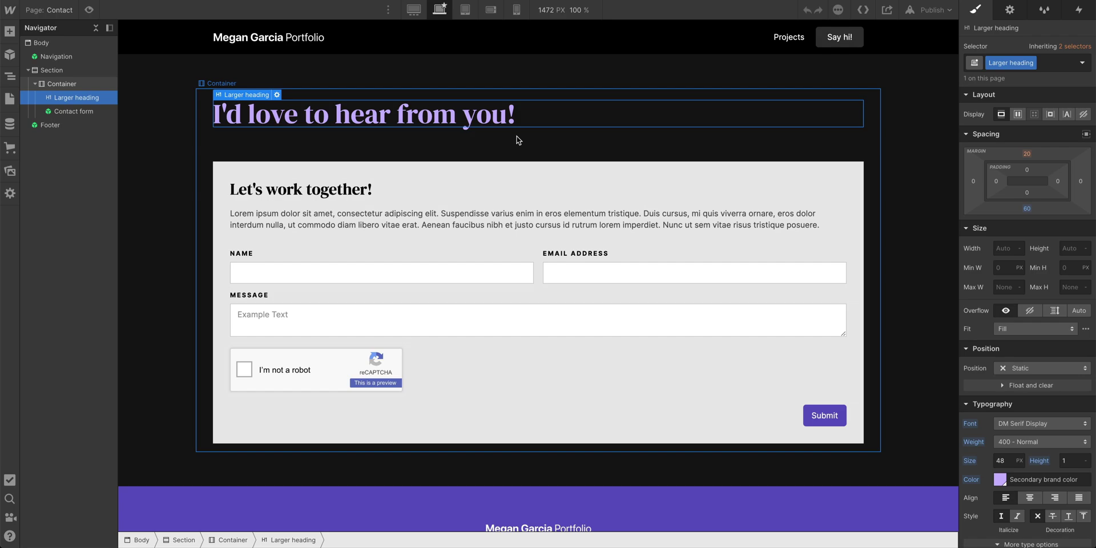
pyautogui.doubleClick(280, 193)
pyautogui.click(267, 193)
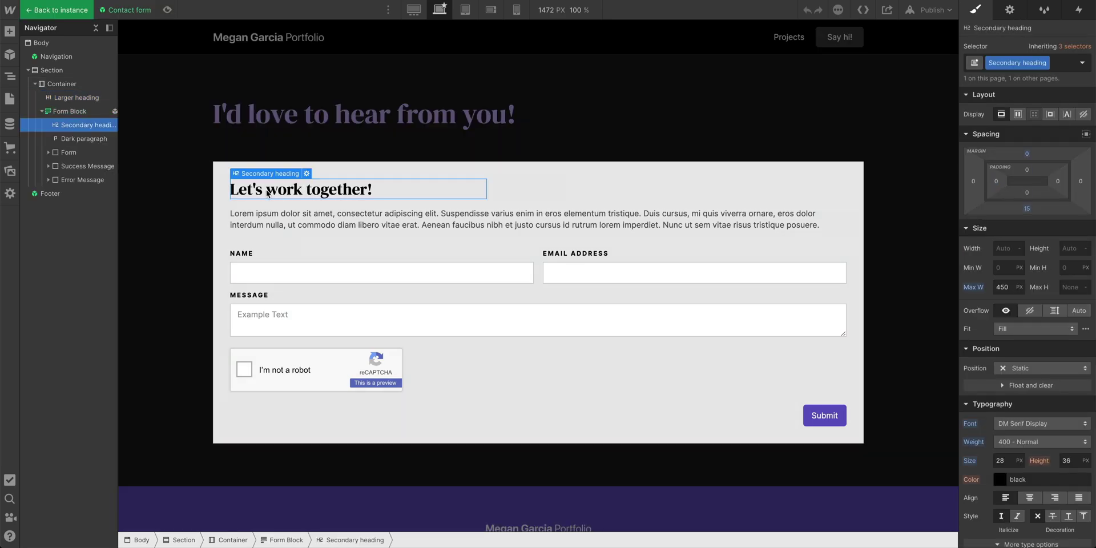
pyautogui.click(352, 201)
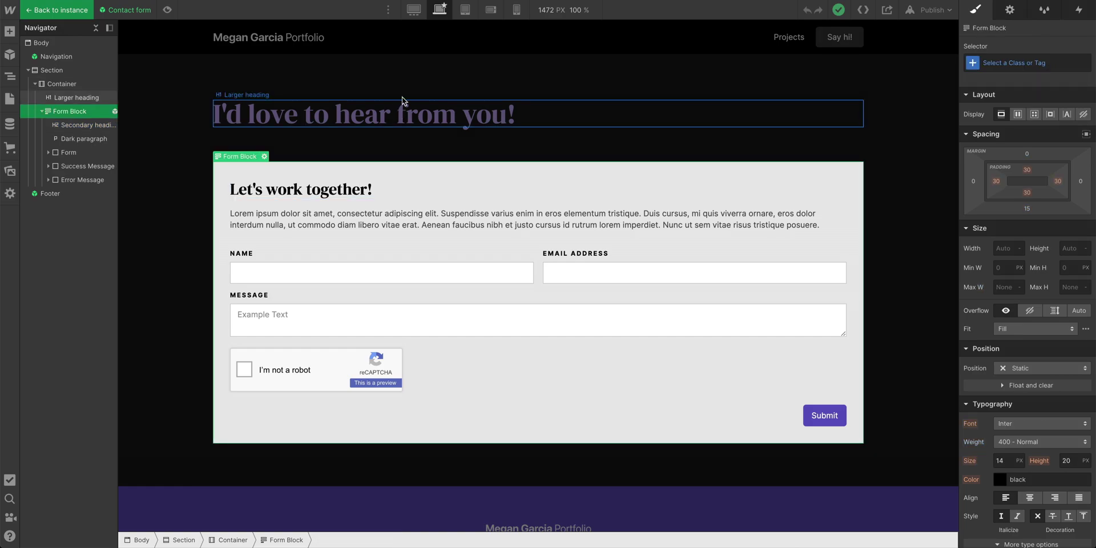
pyautogui.click(472, 14)
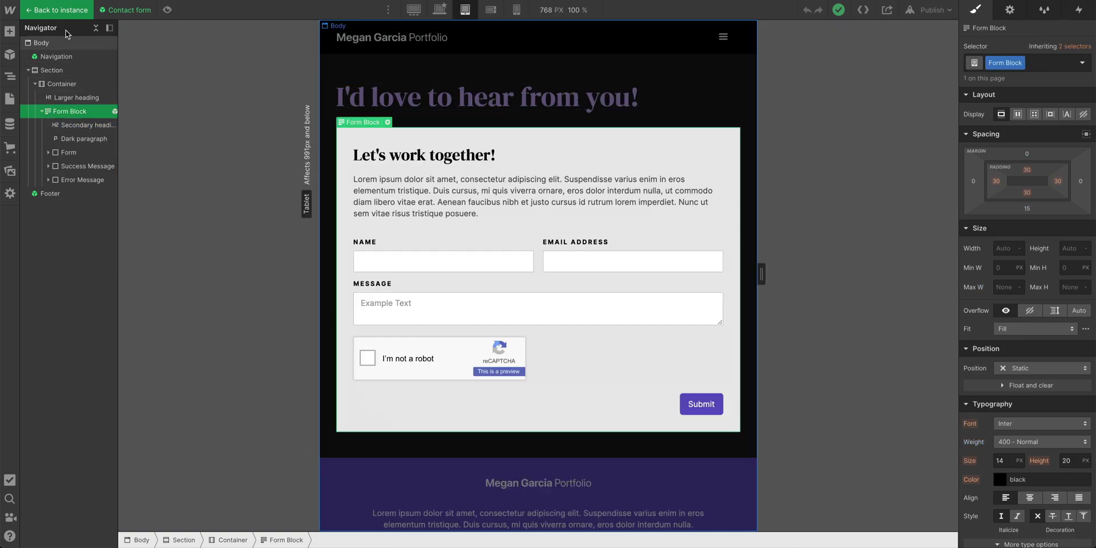
pyautogui.click(64, 10)
pyautogui.moveTo(774, 287); pyautogui.dragTo(820, 282)
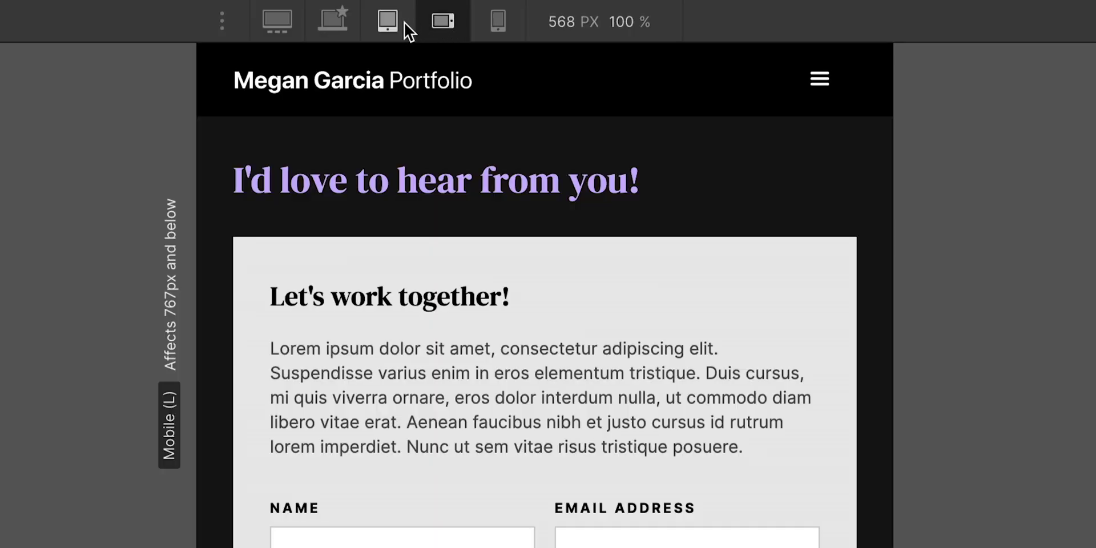
# Step: Select the 'I'd love to hear from you!' heading on the Mobile Landscape breakpoint
pyautogui.click(386, 22)
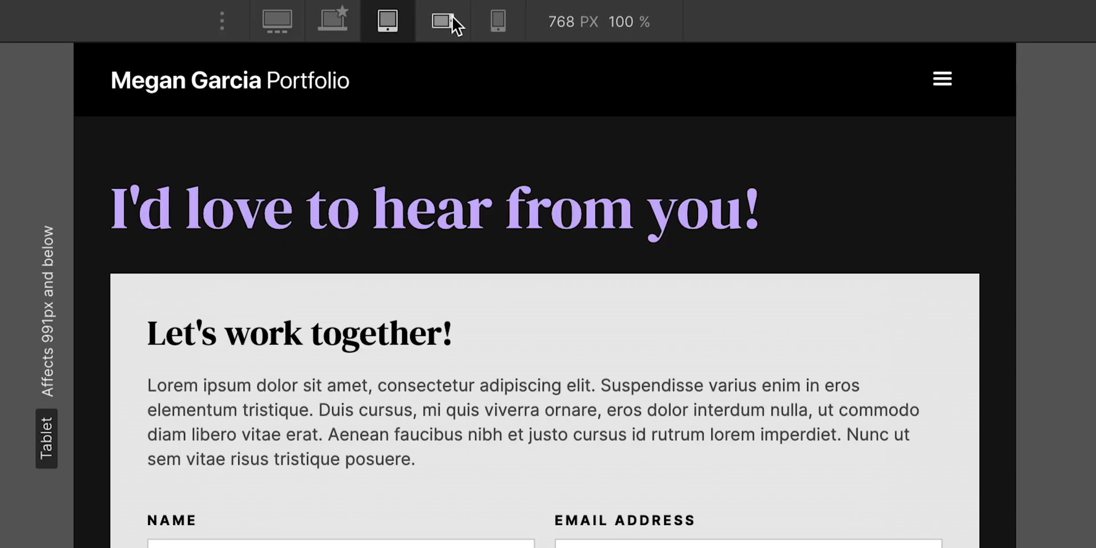
pyautogui.click(451, 18)
pyautogui.click(381, 186)
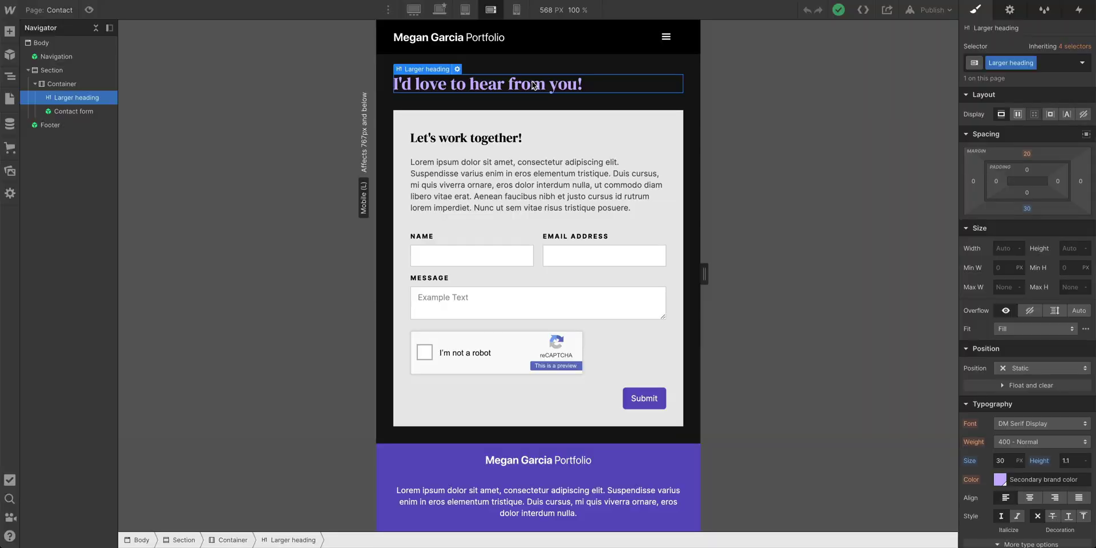
pyautogui.click(438, 9)
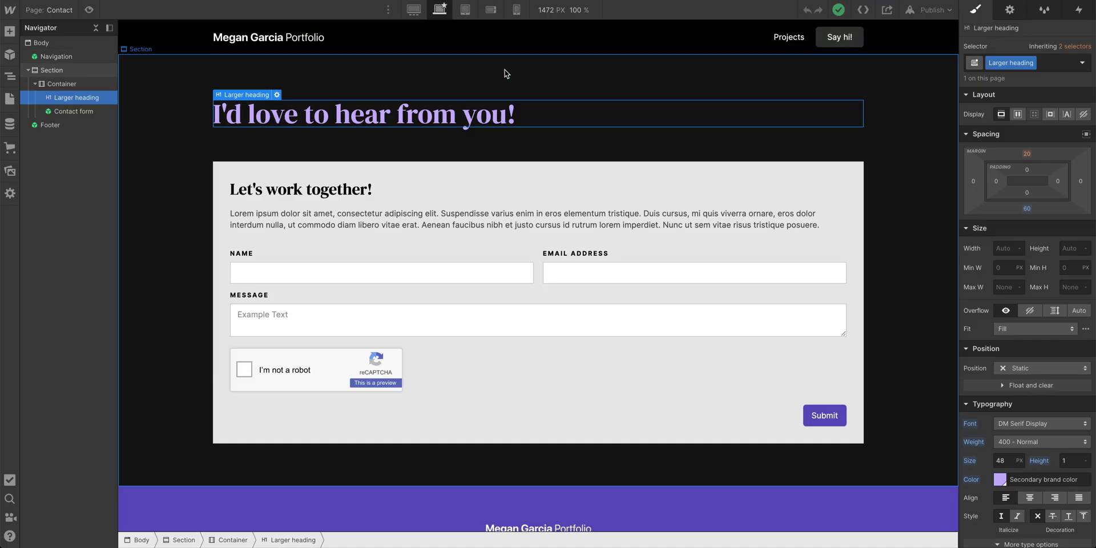
pyautogui.click(489, 12)
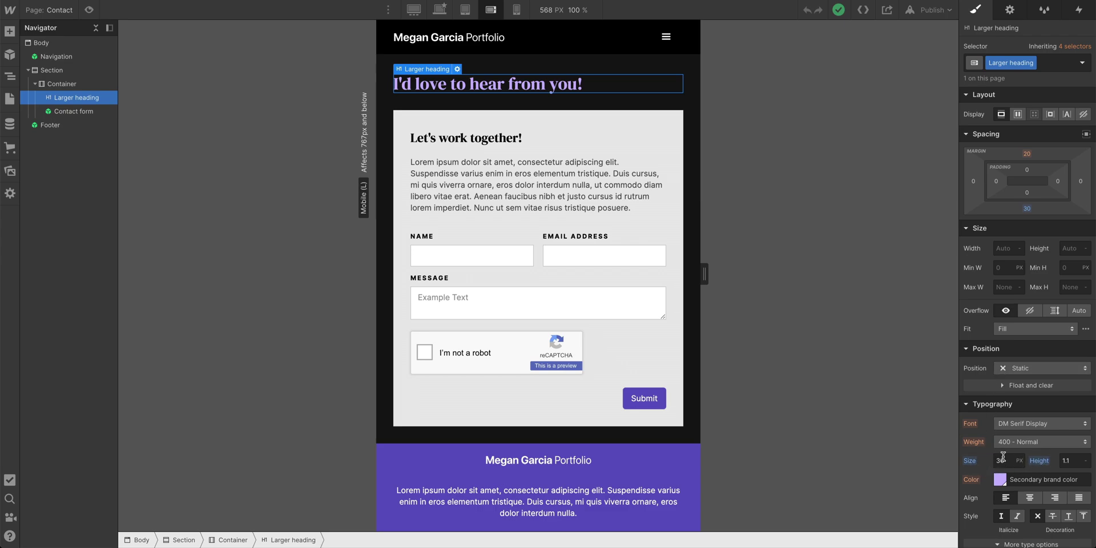
# Step: Set the heading's font size to 36 px and test preview widths between 480 and 767 px
pyautogui.moveTo(1008, 457); pyautogui.dragTo(1002, 457)
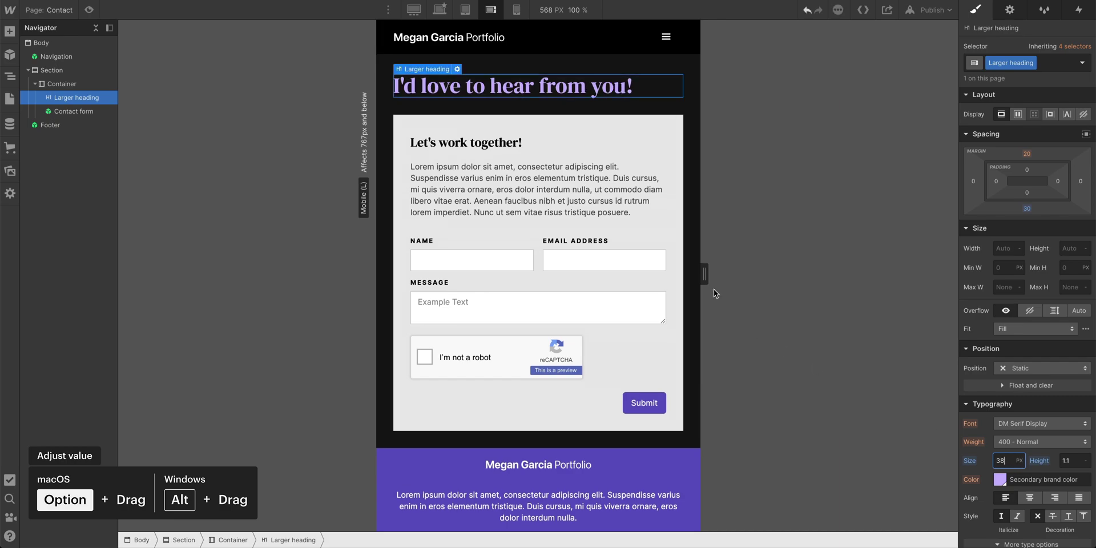
pyautogui.moveTo(700, 259); pyautogui.dragTo(672, 268)
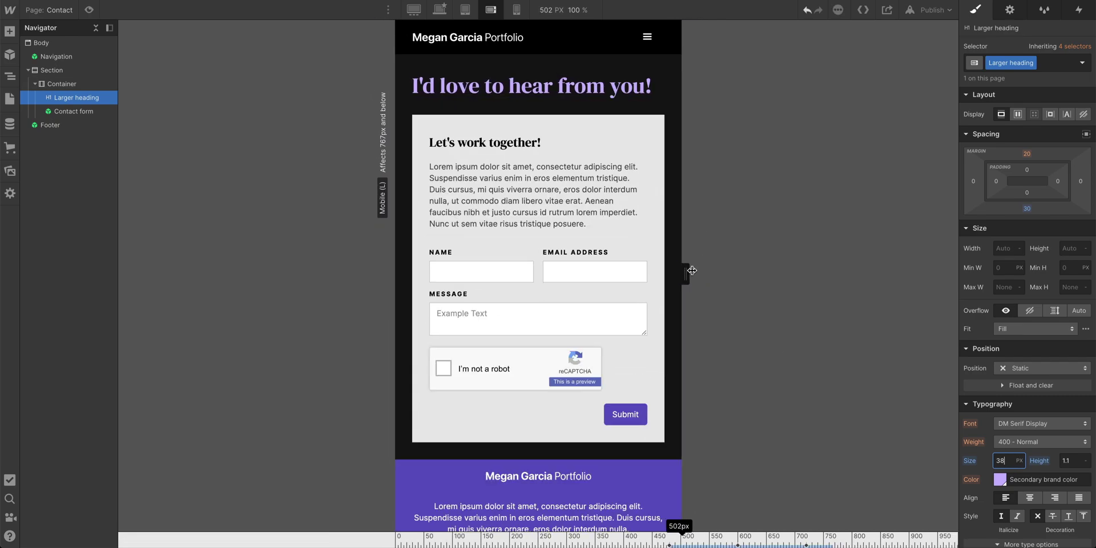
pyautogui.moveTo(737, 278)
pyautogui.mouseDown()
pyautogui.moveTo(658, 267)
pyautogui.moveTo(672, 267)
pyautogui.mouseUp()
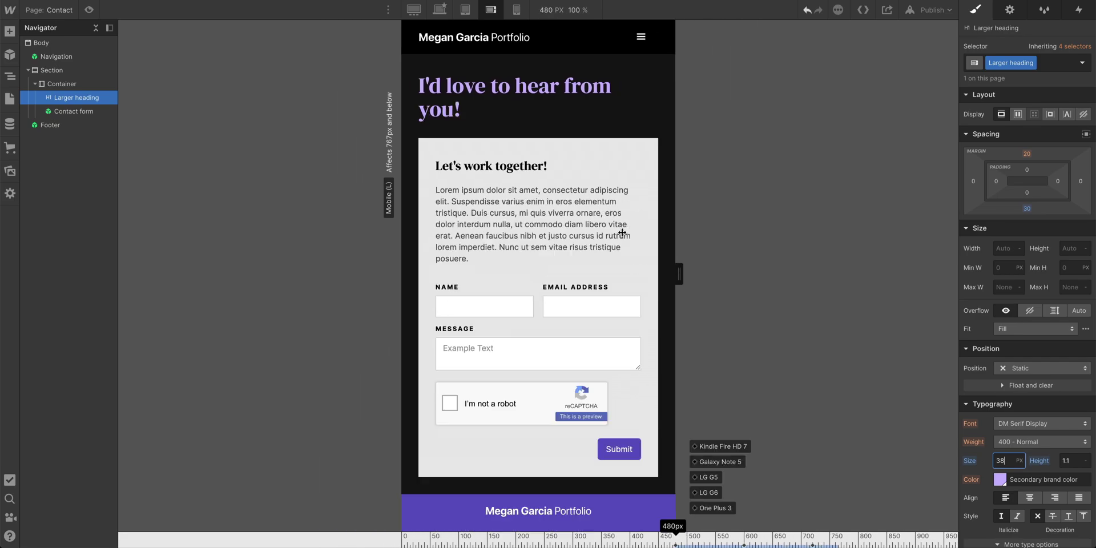
pyautogui.press('Down')
pyautogui.press('Down')
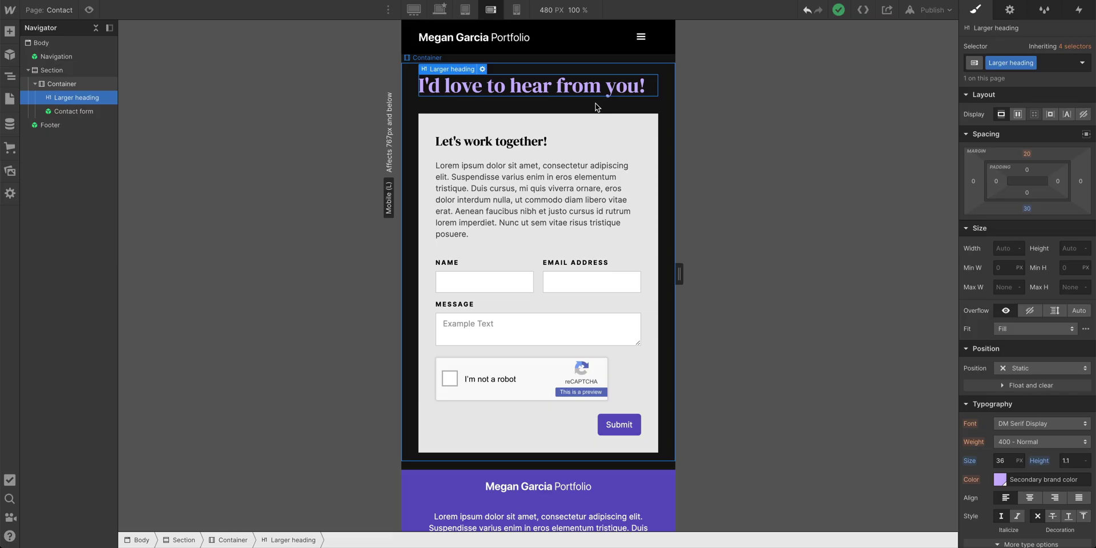
pyautogui.click(596, 106)
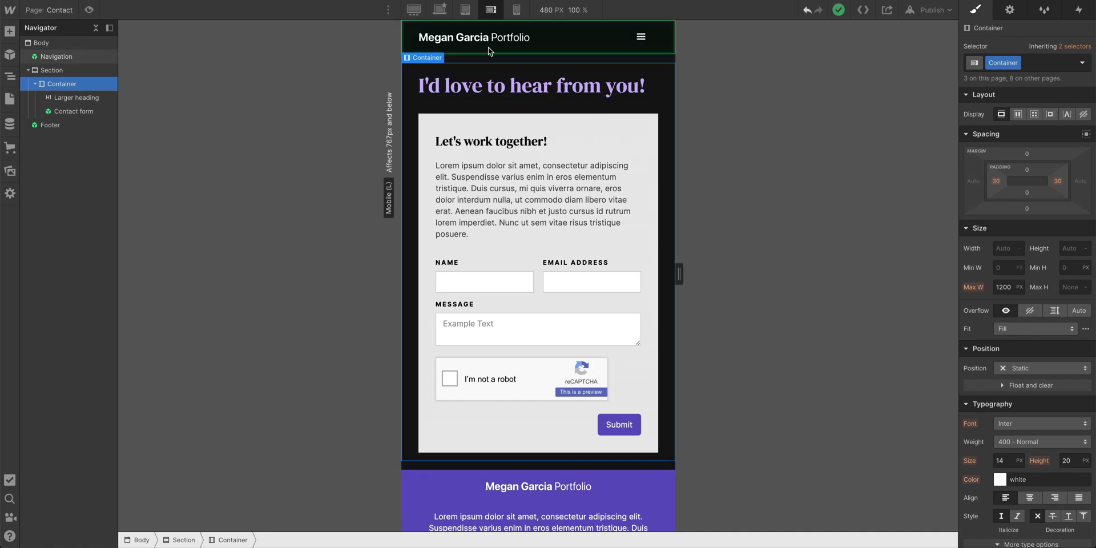
pyautogui.moveTo(679, 275)
pyautogui.mouseDown()
pyautogui.moveTo(773, 282)
pyautogui.moveTo(678, 275)
pyautogui.mouseUp()
# Step: Center-align the footer's project link Collection List at mobile landscape, then exit the footer symbol
pyautogui.scroll(-3, 594, 326)
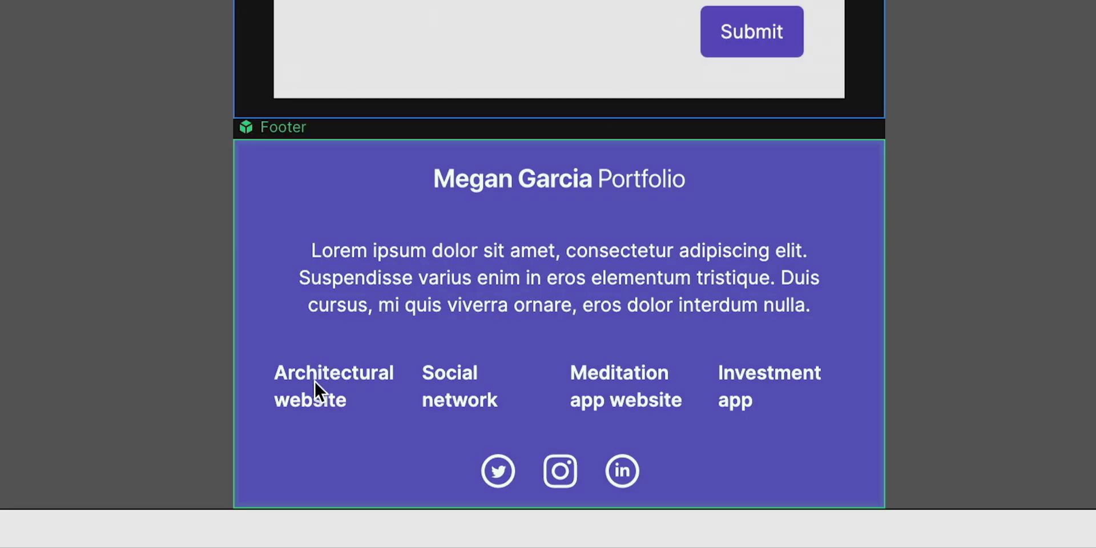
pyautogui.doubleClick(316, 380)
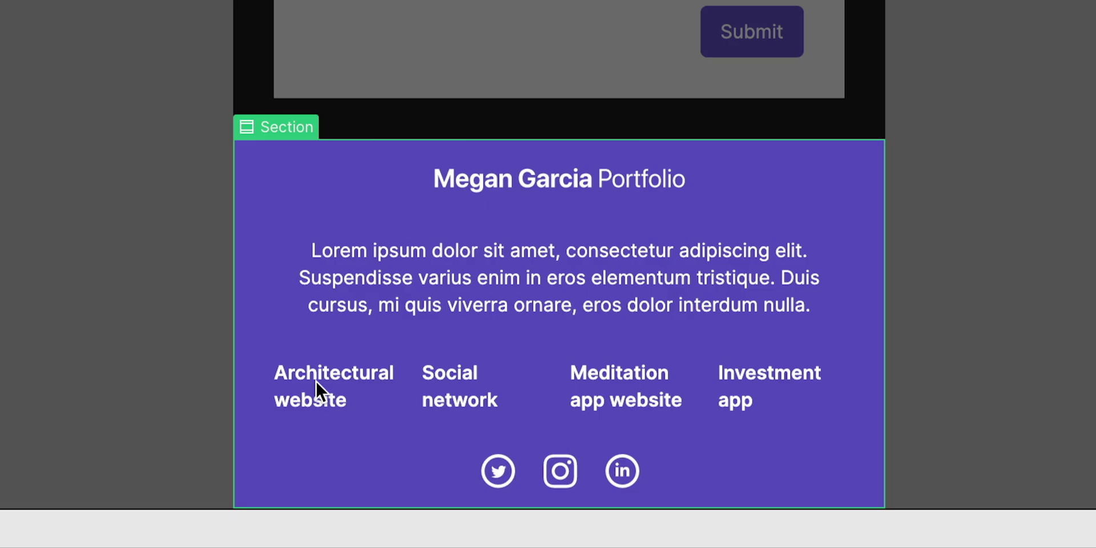
pyautogui.click(342, 378)
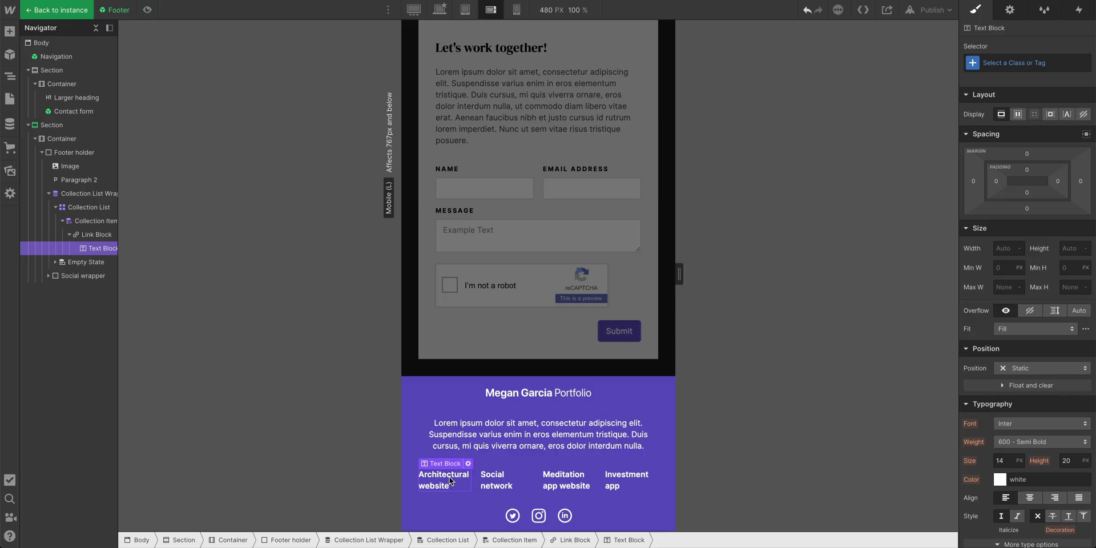
pyautogui.click(96, 222)
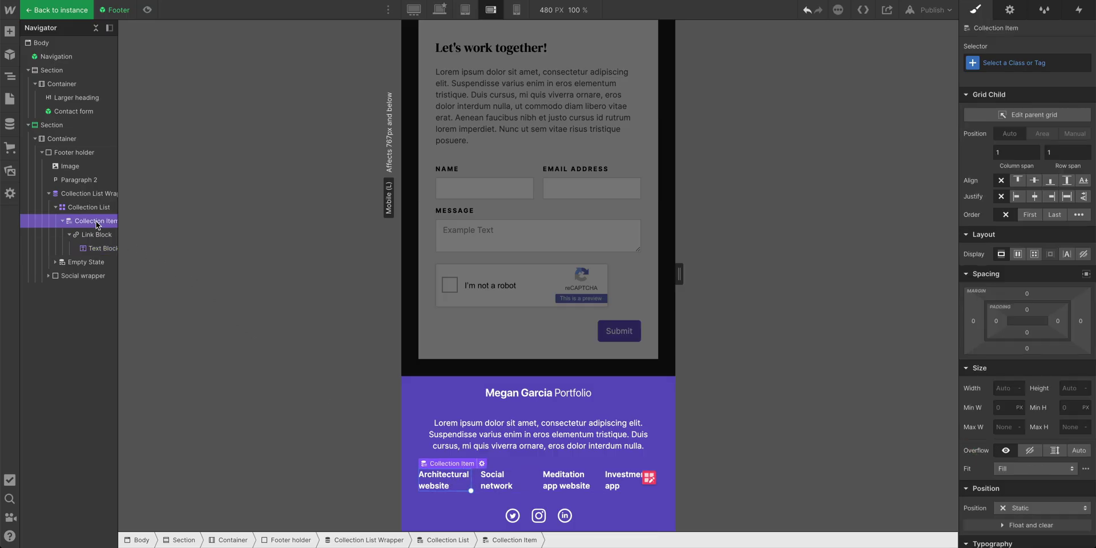
pyautogui.click(96, 214)
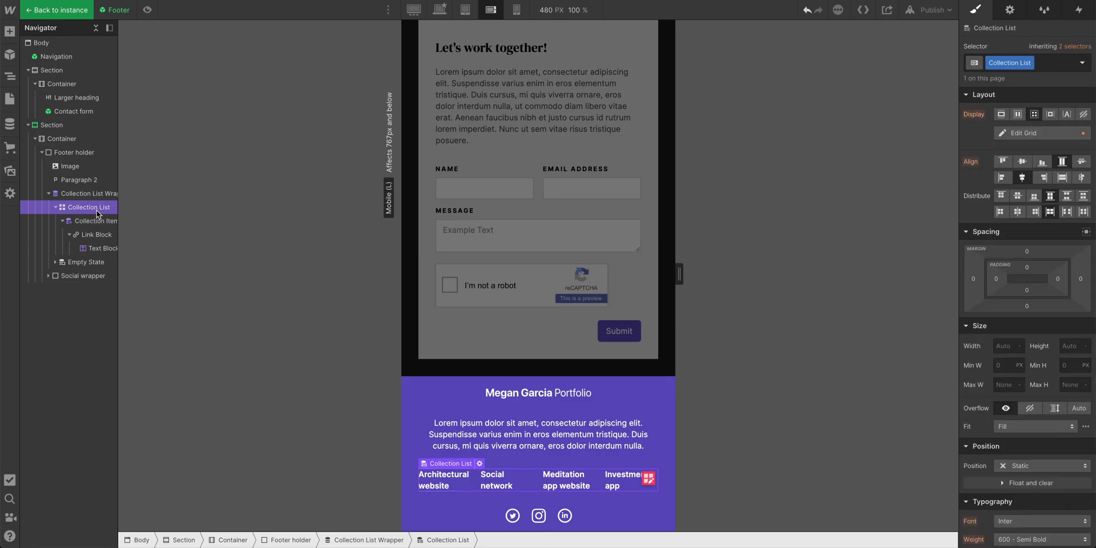
pyautogui.scroll(-2, 1011, 383)
pyautogui.scroll(-3, 1052, 424)
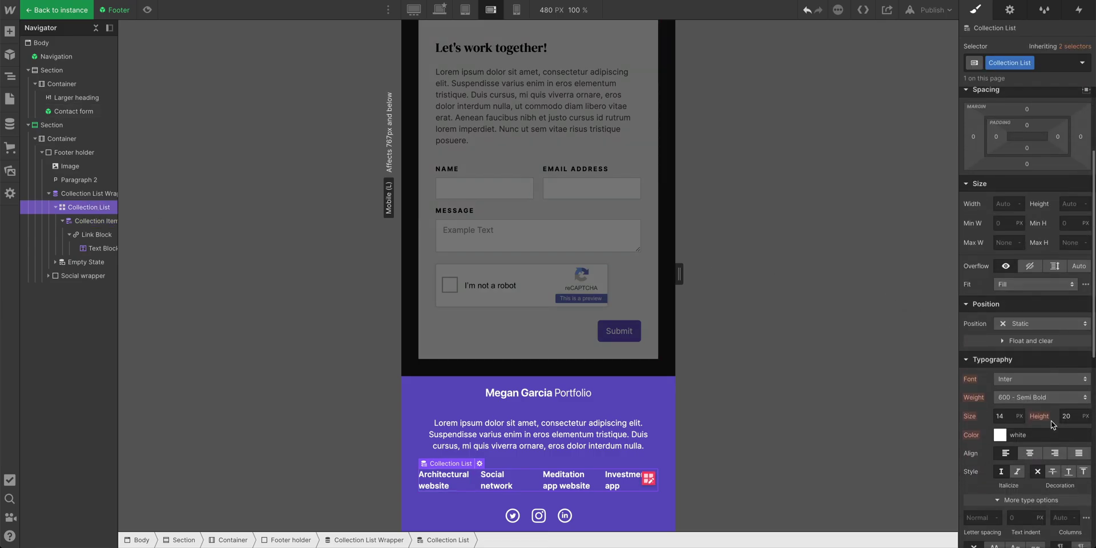
pyautogui.click(1030, 454)
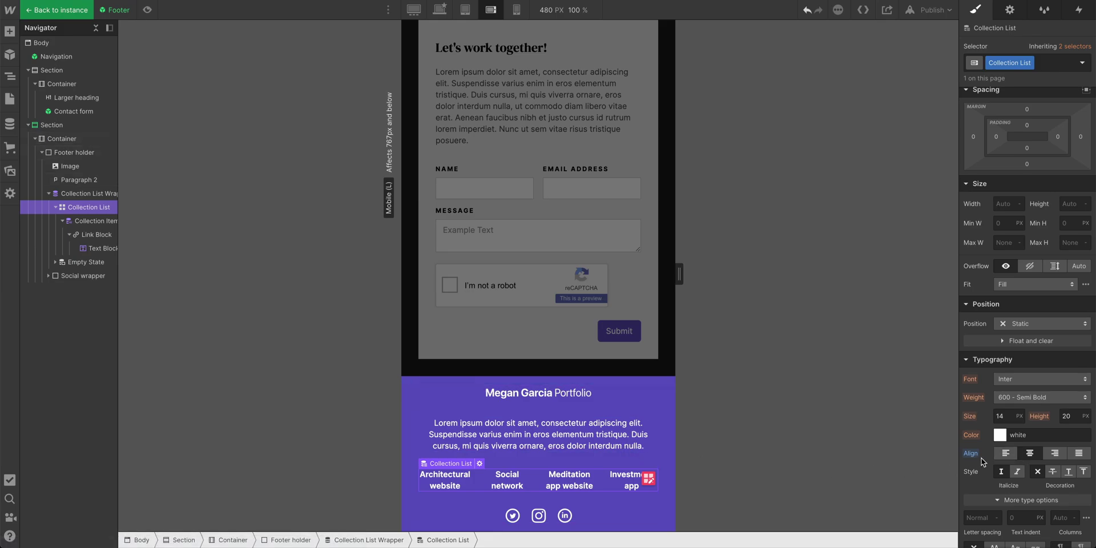
pyautogui.press('Escape')
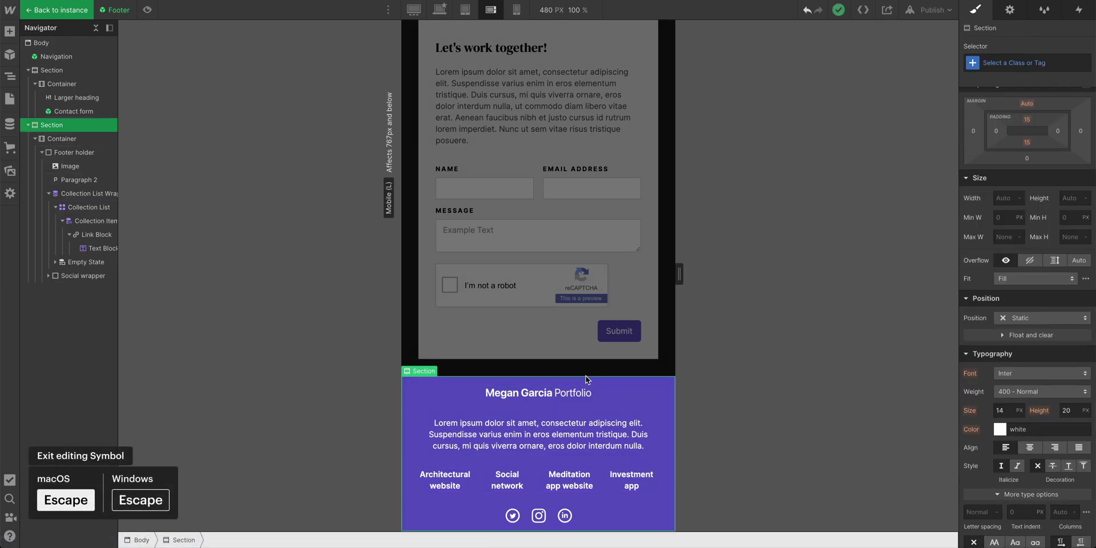
# Step: Scroll the 320 px mobile portrait view to the contact form with the overflowing reCAPTCHA
pyautogui.scroll(4, 503, 348)
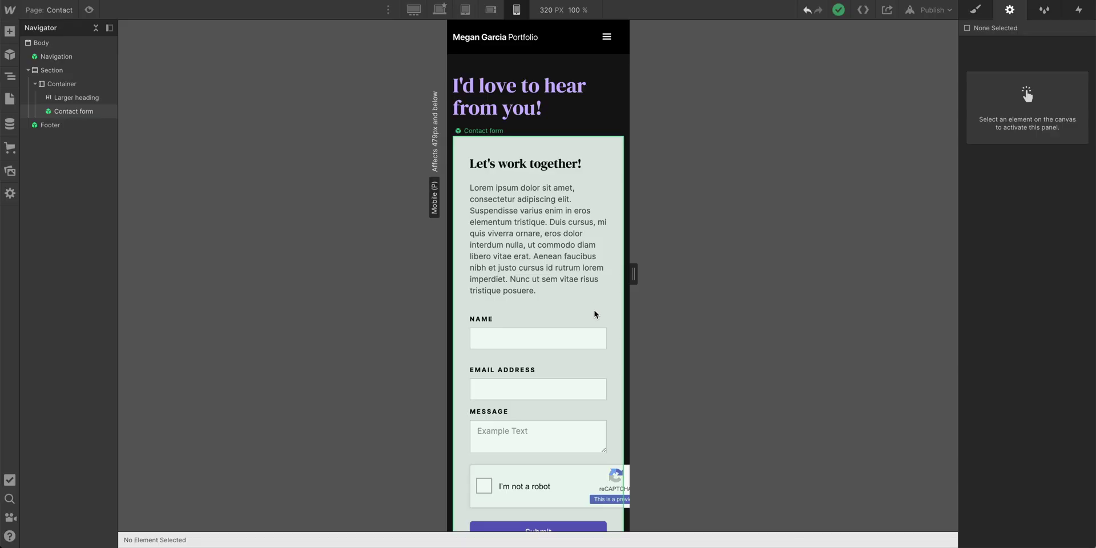
pyautogui.scroll(-2, 594, 314)
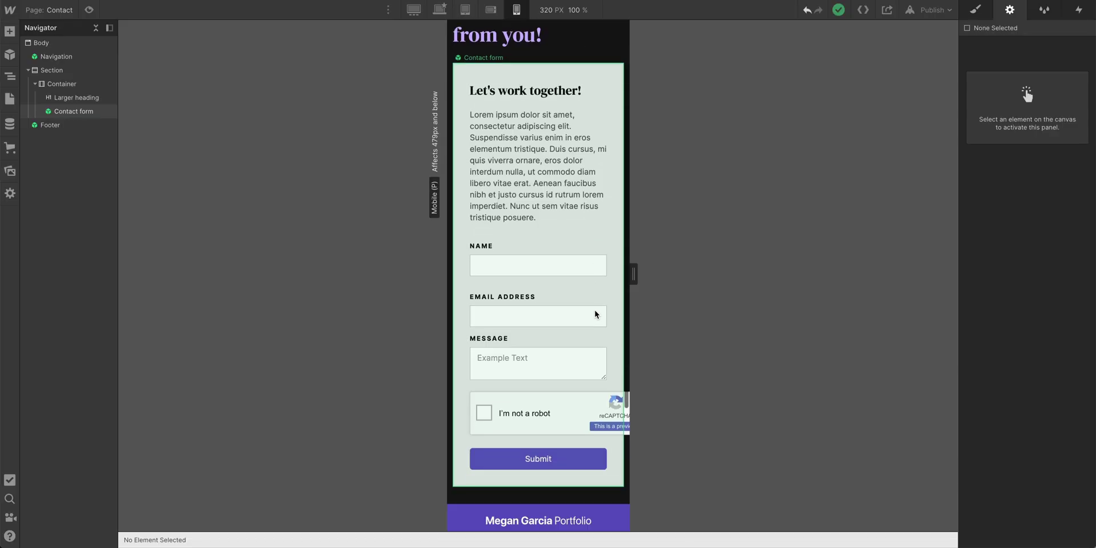
pyautogui.hscroll(1, 594, 422)
pyautogui.scroll(-2, 597, 400)
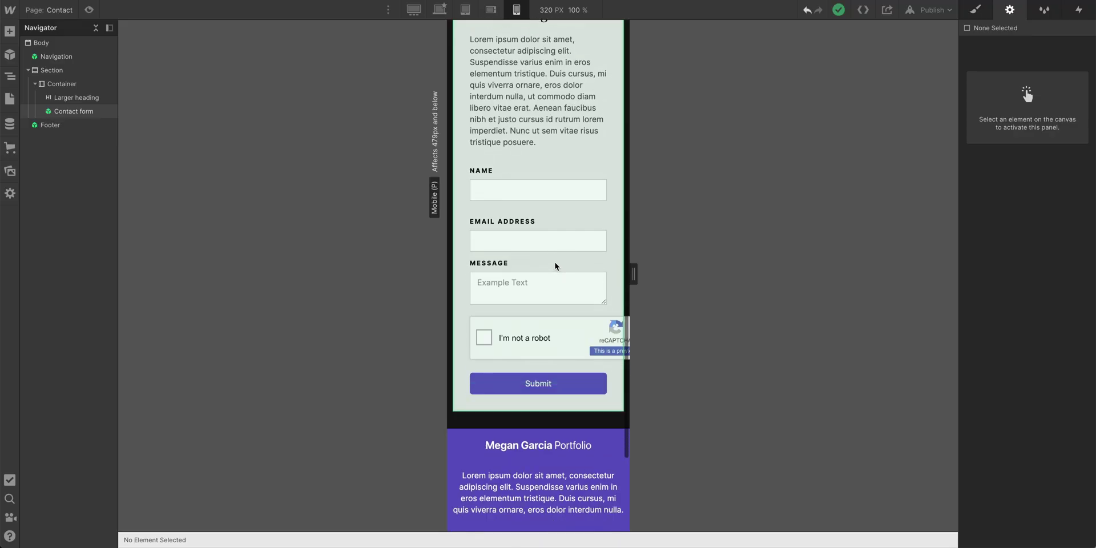
pyautogui.scroll(2, 555, 266)
pyautogui.scroll(-1, 536, 240)
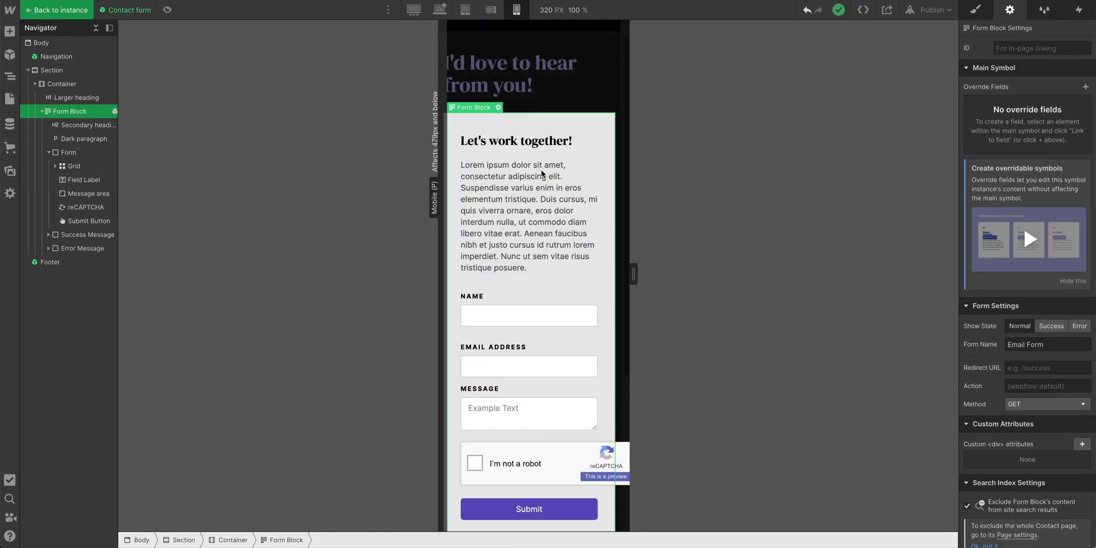
pyautogui.scroll(-1, 534, 245)
pyautogui.scroll(-2, 537, 205)
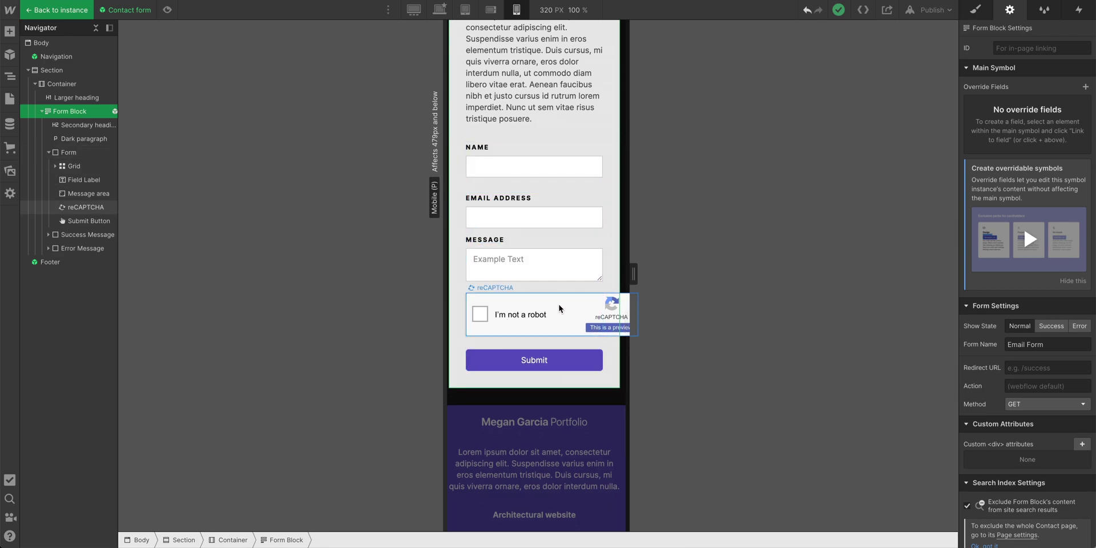
# Step: Insert a new Div Block and move the reCAPTCHA inside it
pyautogui.click(521, 322)
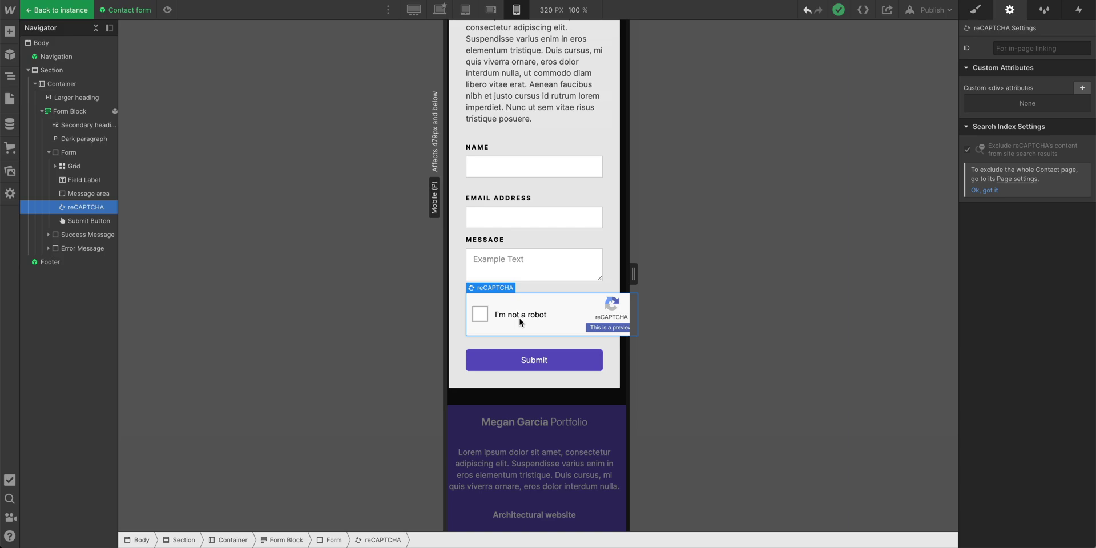
pyautogui.hotkey('ctrl', 'k')
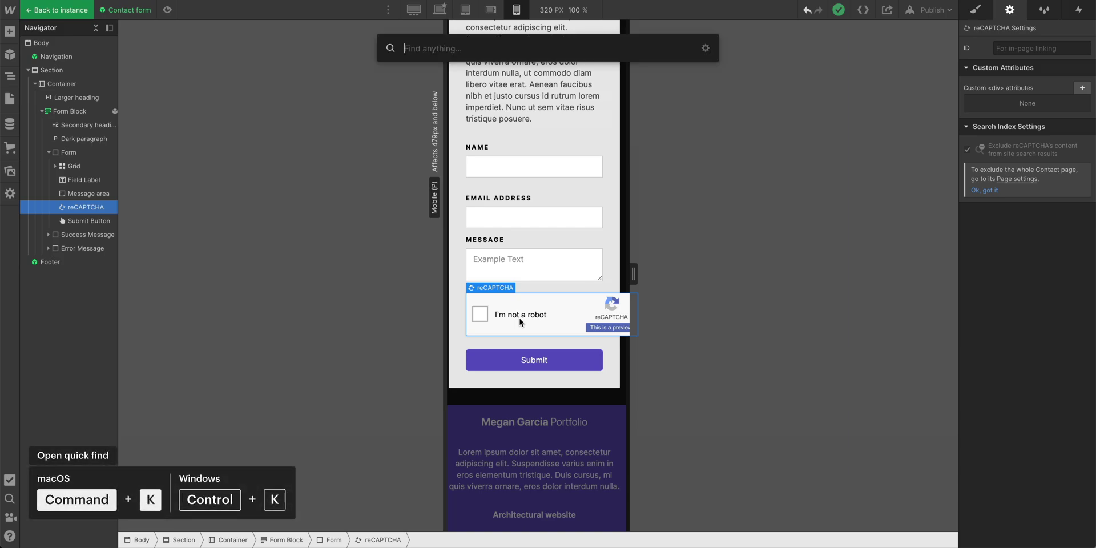
pyautogui.write('div')
pyautogui.press('Return')
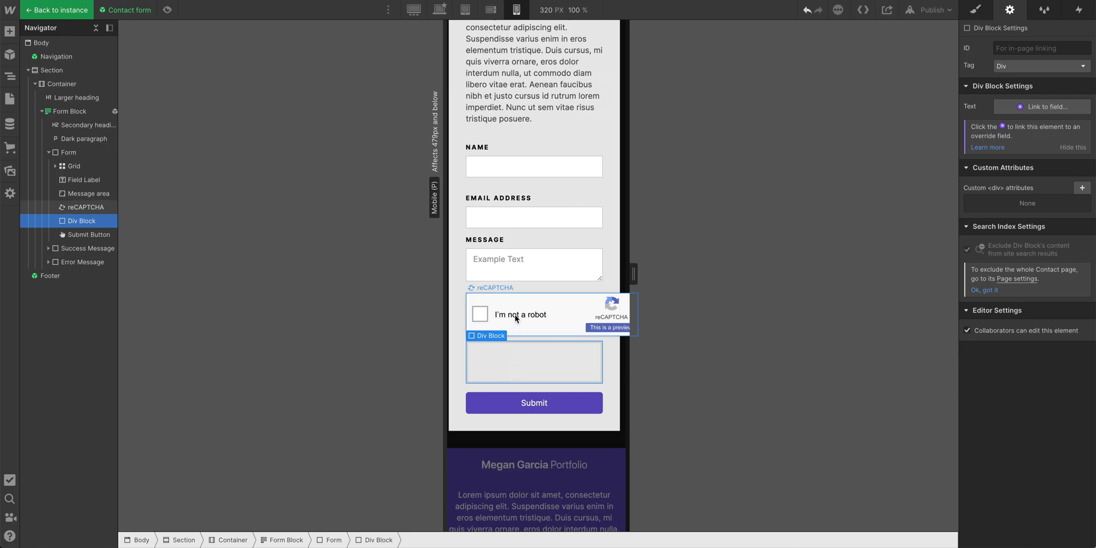
pyautogui.moveTo(512, 318); pyautogui.dragTo(502, 358)
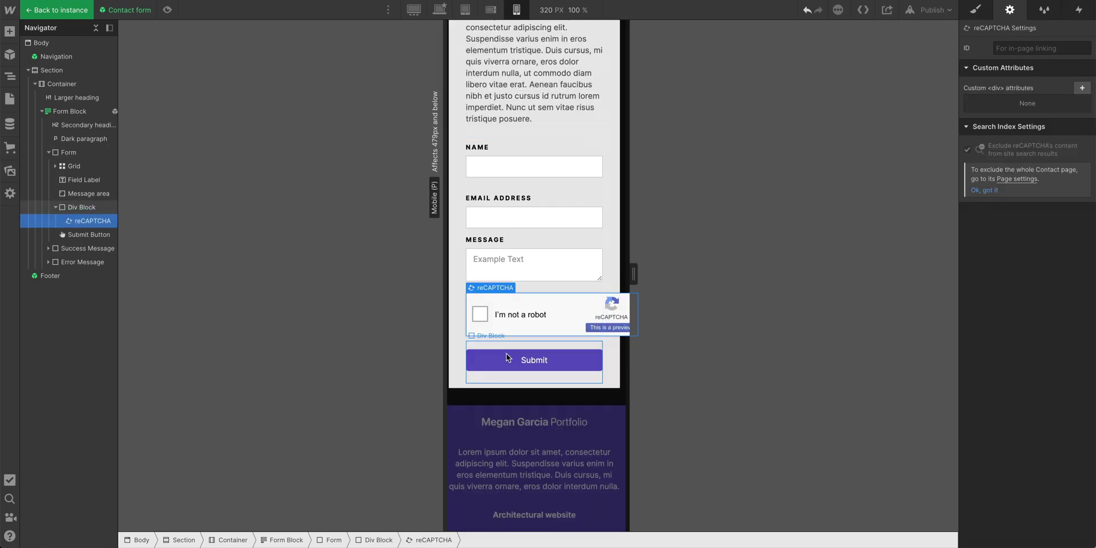
# Step: Give the wrapping div block the class 'reCAPTCHA wrapper'
pyautogui.click(86, 207)
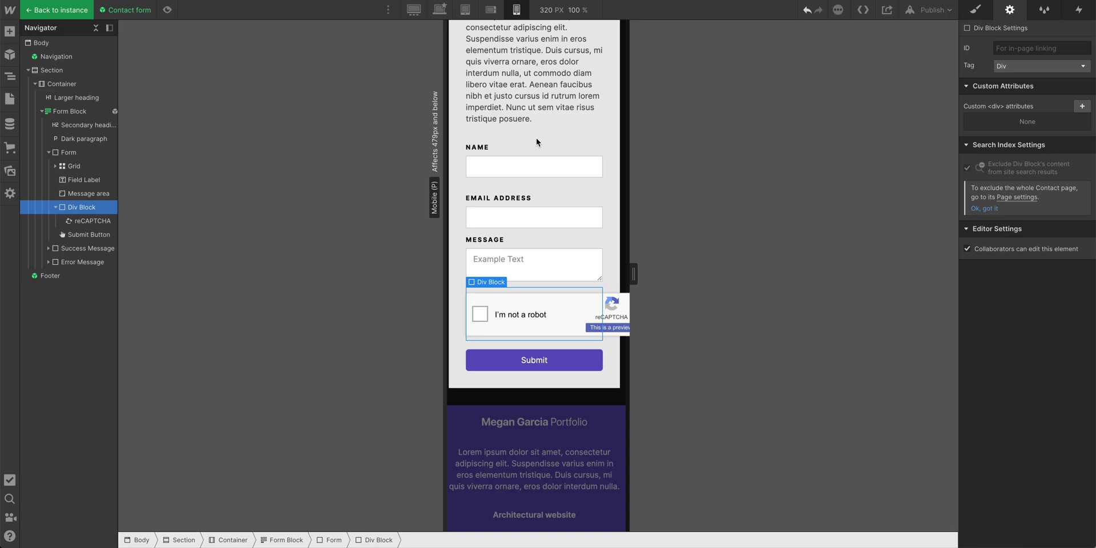
pyautogui.click(975, 11)
pyautogui.click(1028, 70)
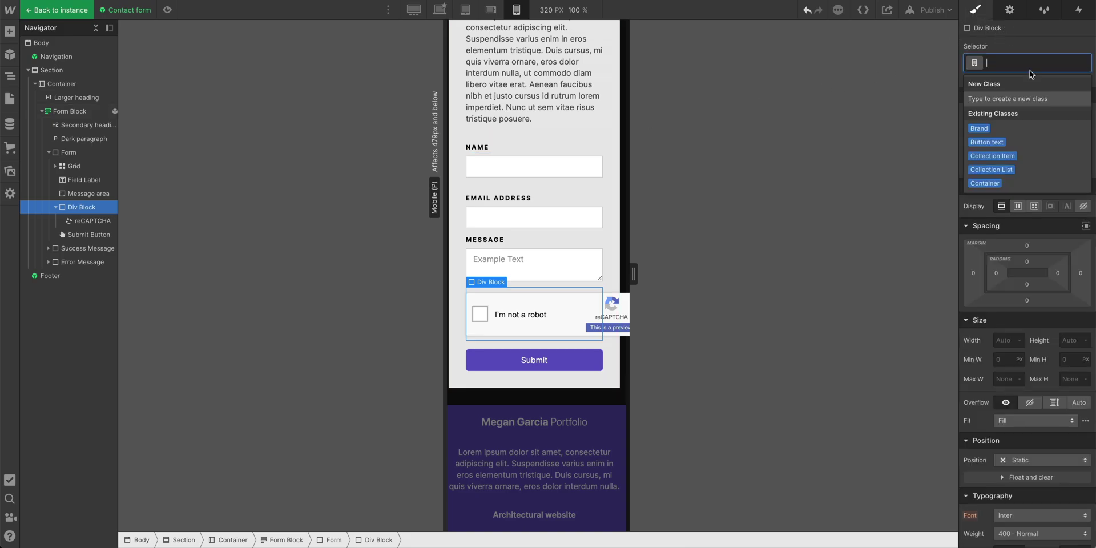
pyautogui.write('reCAP')
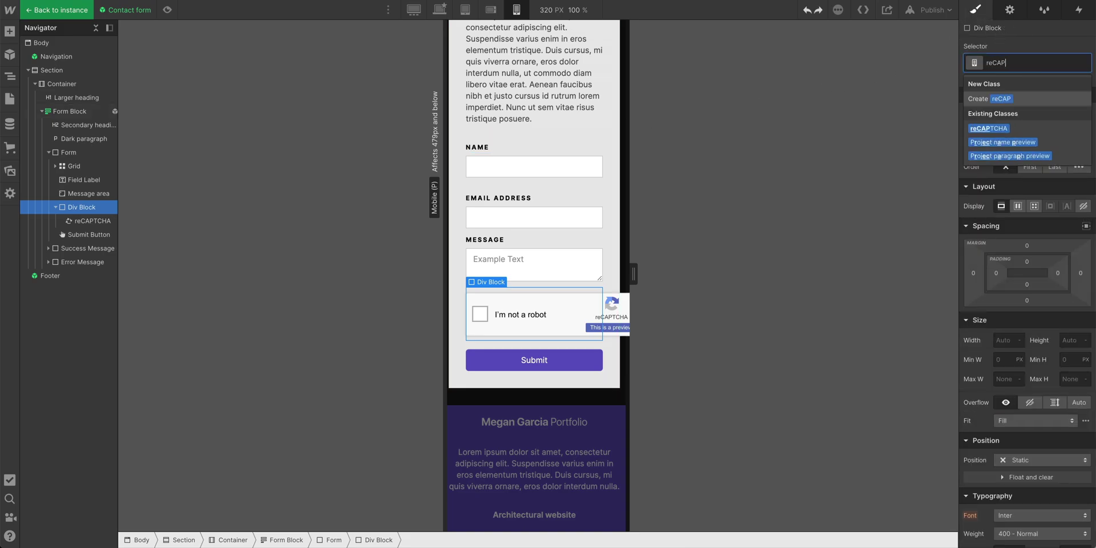
pyautogui.write('TCHA wrapper')
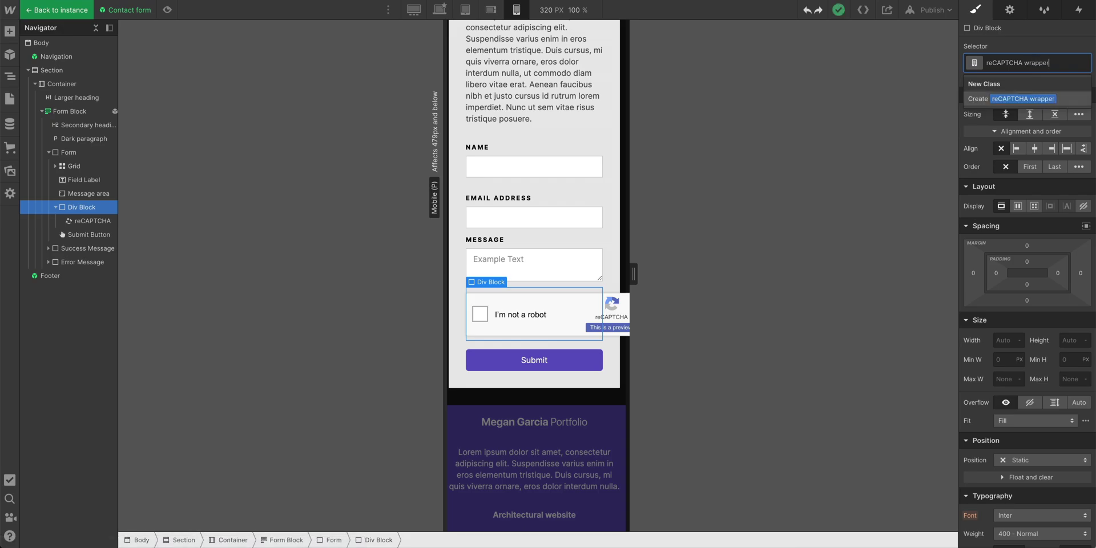
pyautogui.press('Return')
pyautogui.scroll(-3, 1020, 242)
pyautogui.scroll(-5, 1020, 243)
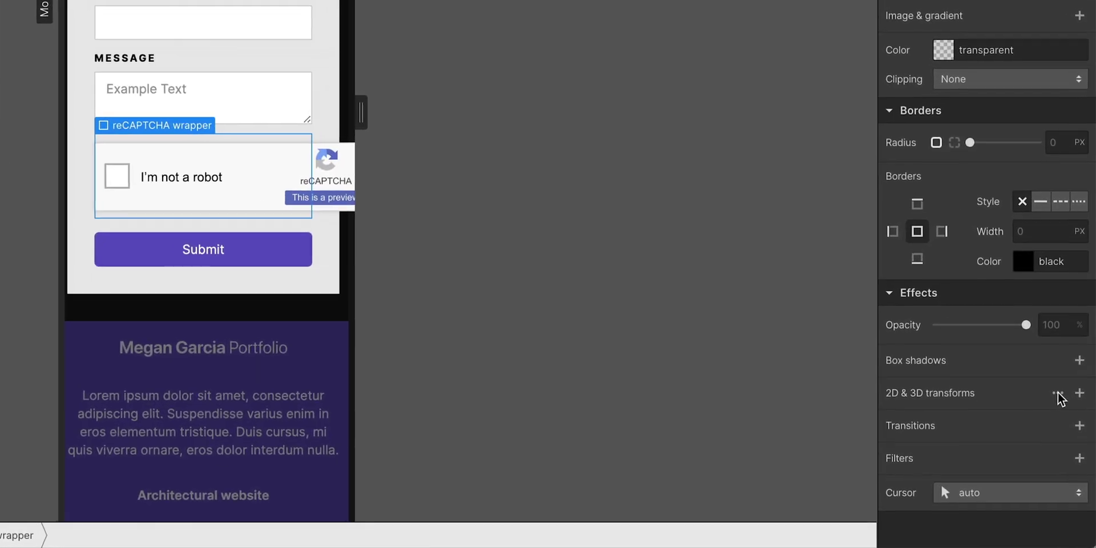
# Step: Set the reCAPTCHA wrapper's transform origin to top-left and add a 0.7 Scale transform
pyautogui.click(1057, 393)
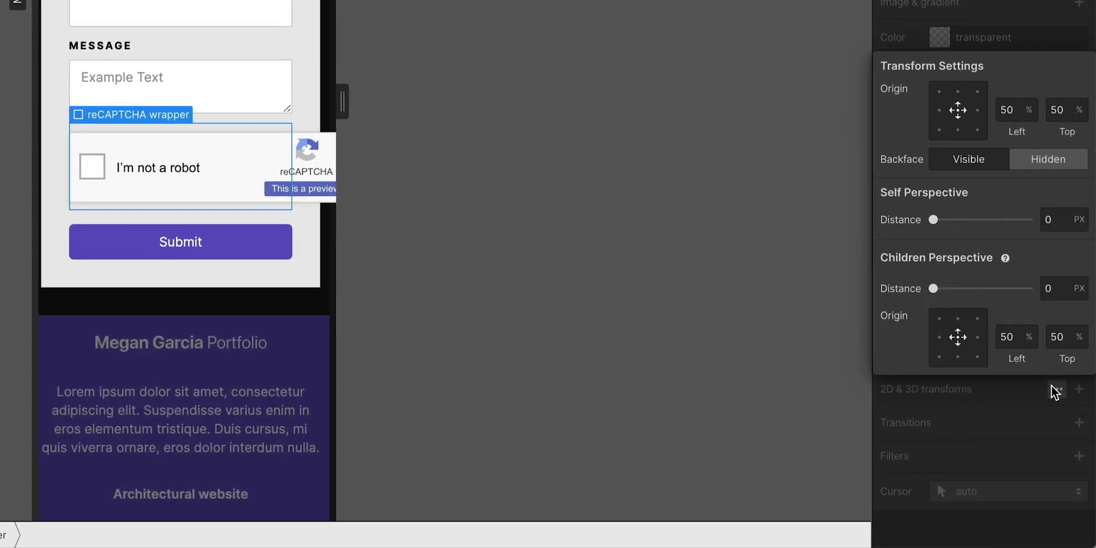
pyautogui.click(939, 92)
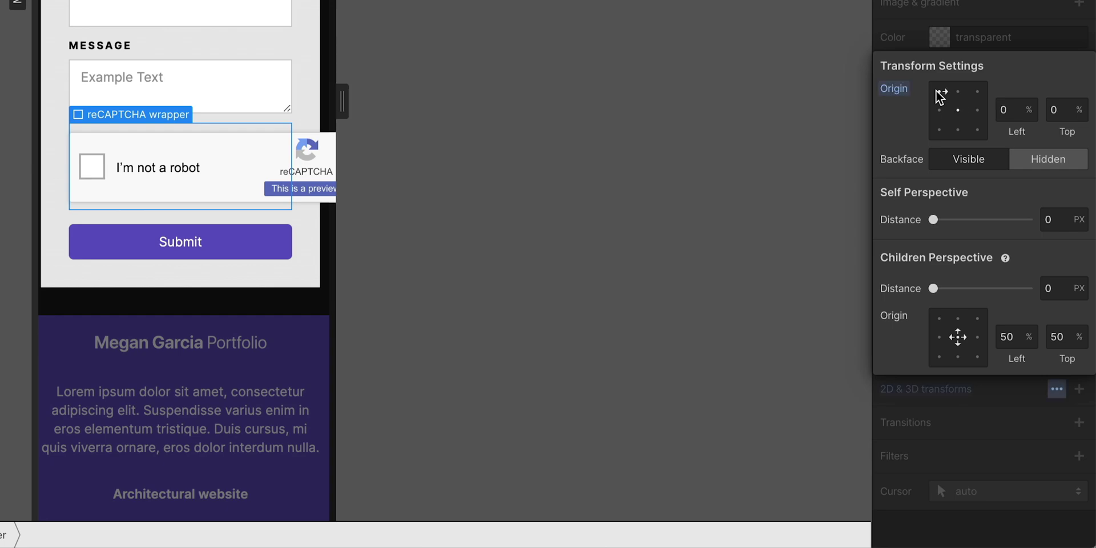
pyautogui.click(980, 12)
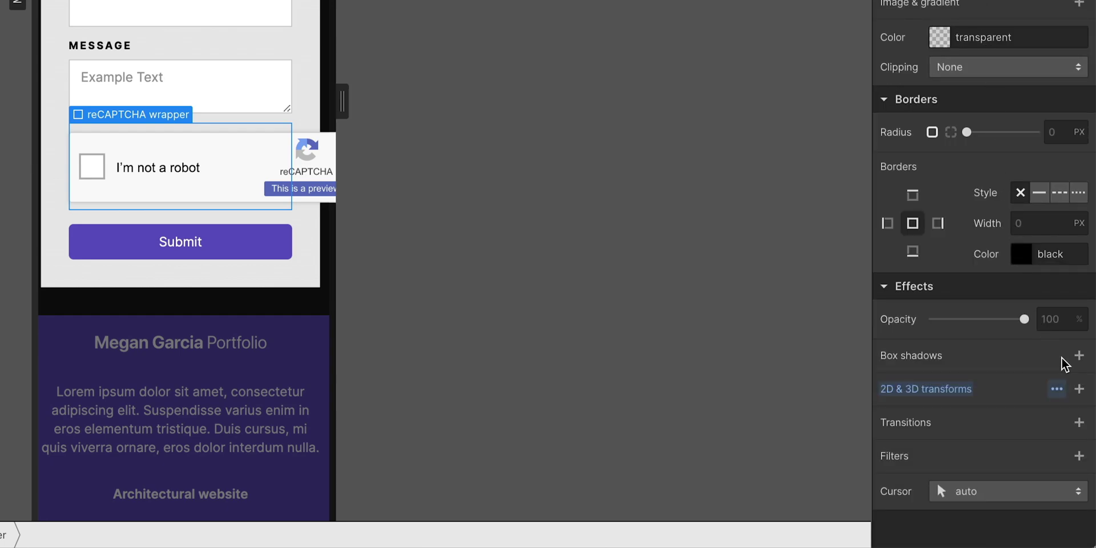
pyautogui.click(1079, 388)
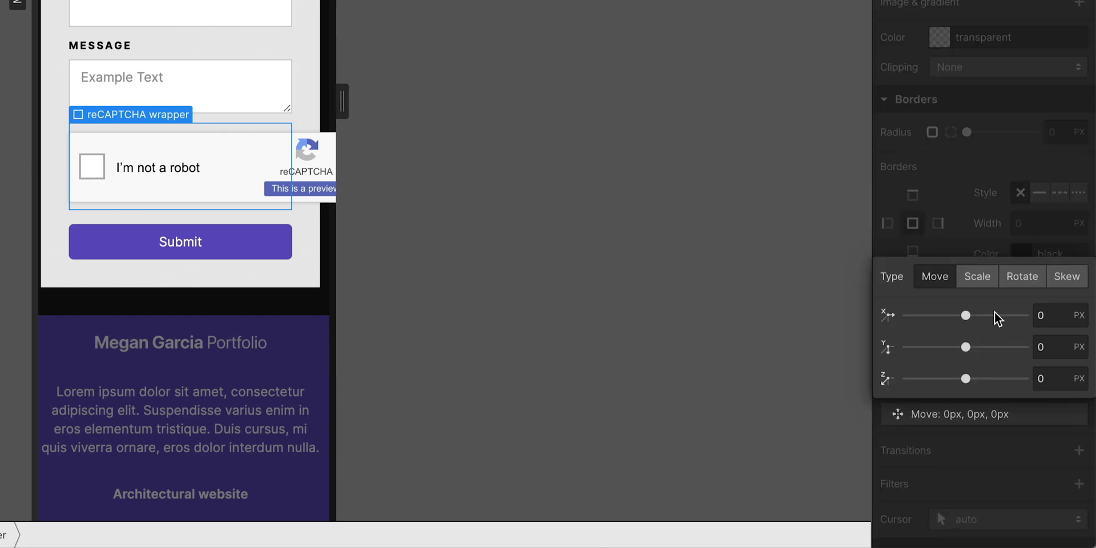
pyautogui.click(980, 278)
pyautogui.moveTo(963, 315)
pyautogui.mouseDown()
pyautogui.moveTo(923, 312)
pyautogui.moveTo(946, 306)
pyautogui.mouseUp()
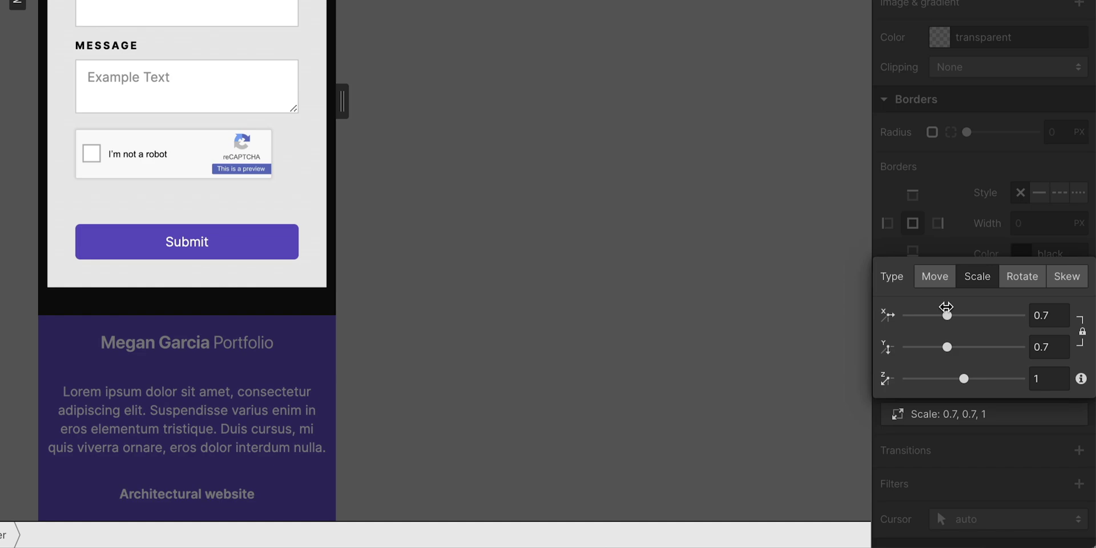
pyautogui.moveTo(946, 307); pyautogui.dragTo(948, 312)
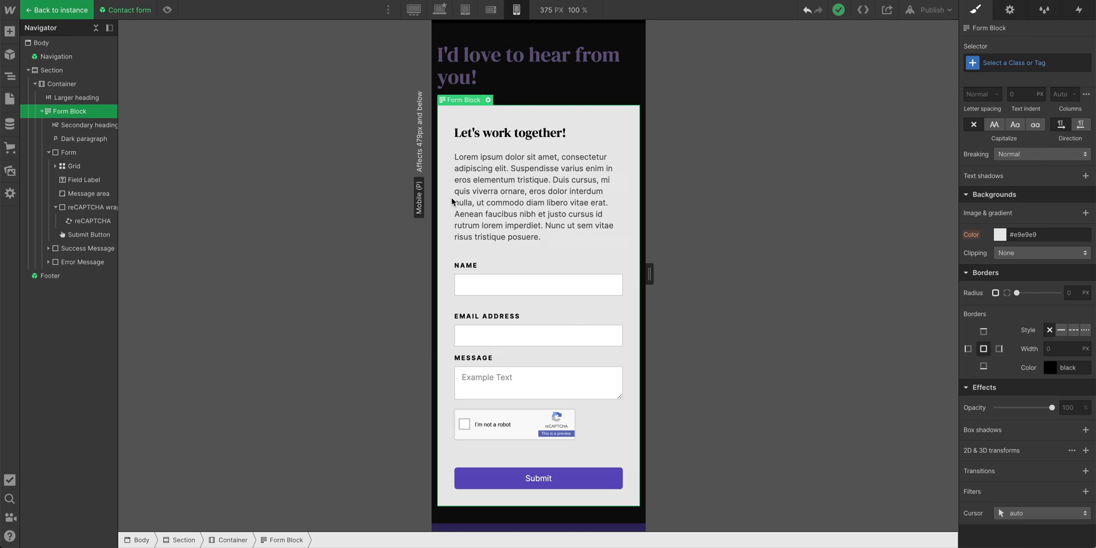
# Step: Reduce the Form Block's padding to 14 on all sides
pyautogui.scroll(-1, 446, 227)
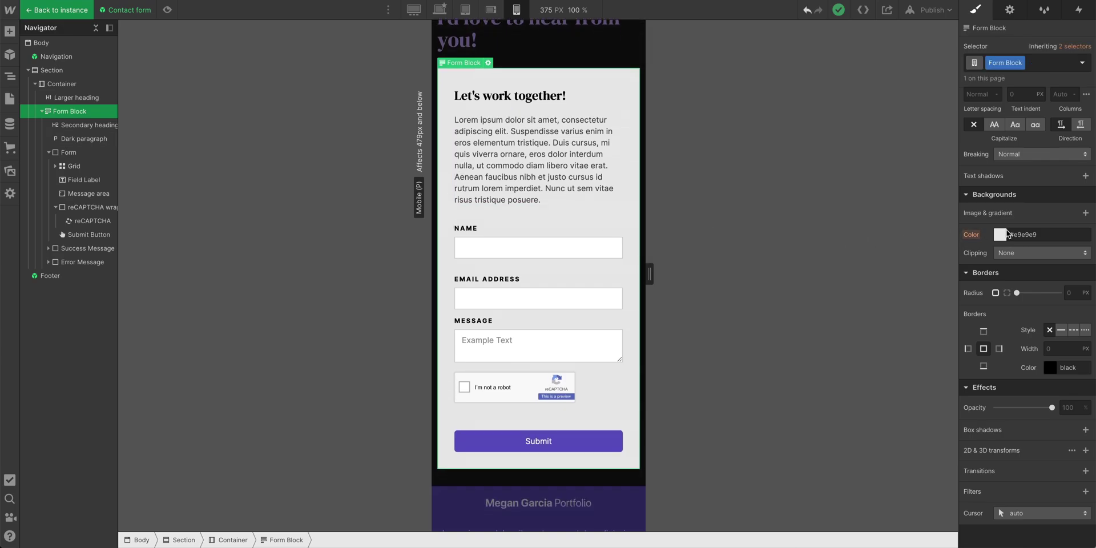
pyautogui.scroll(8, 1052, 236)
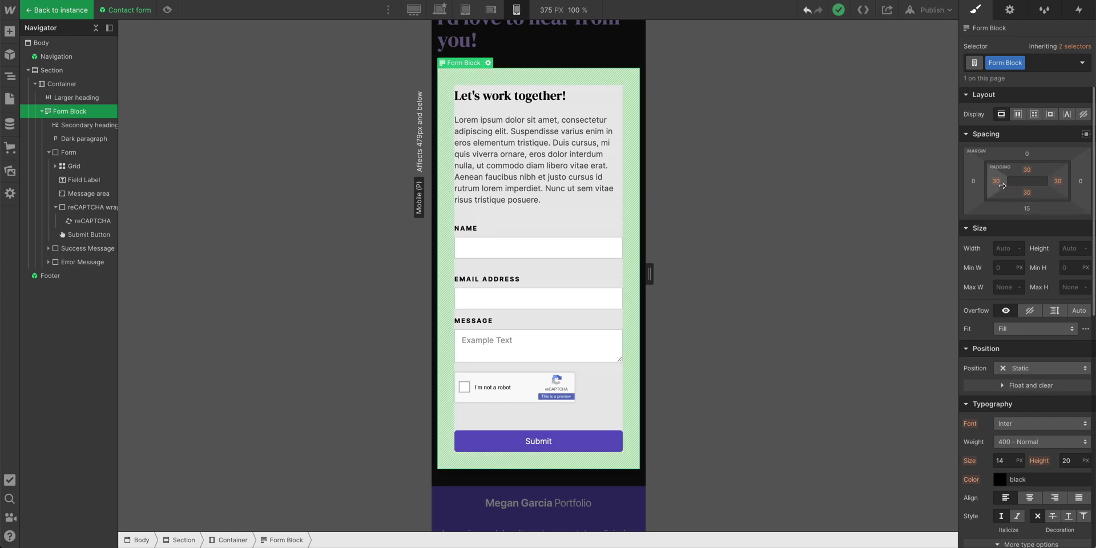
pyautogui.moveTo(1002, 186); pyautogui.dragTo(986, 177)
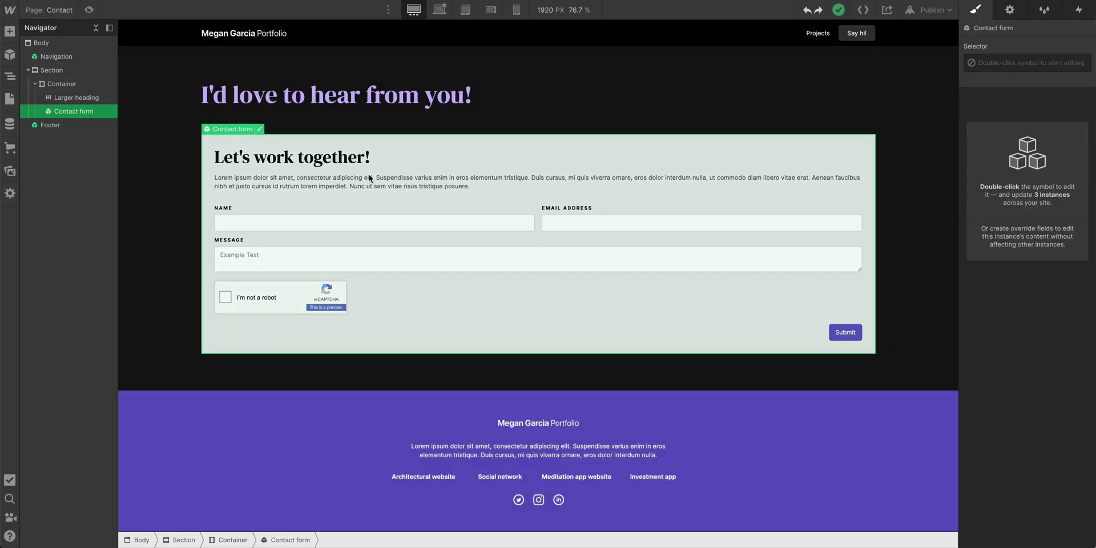
# Step: Clear the contact heading's 780 max width and set its font size to 335
pyautogui.press('Escape')
pyautogui.click(525, 96)
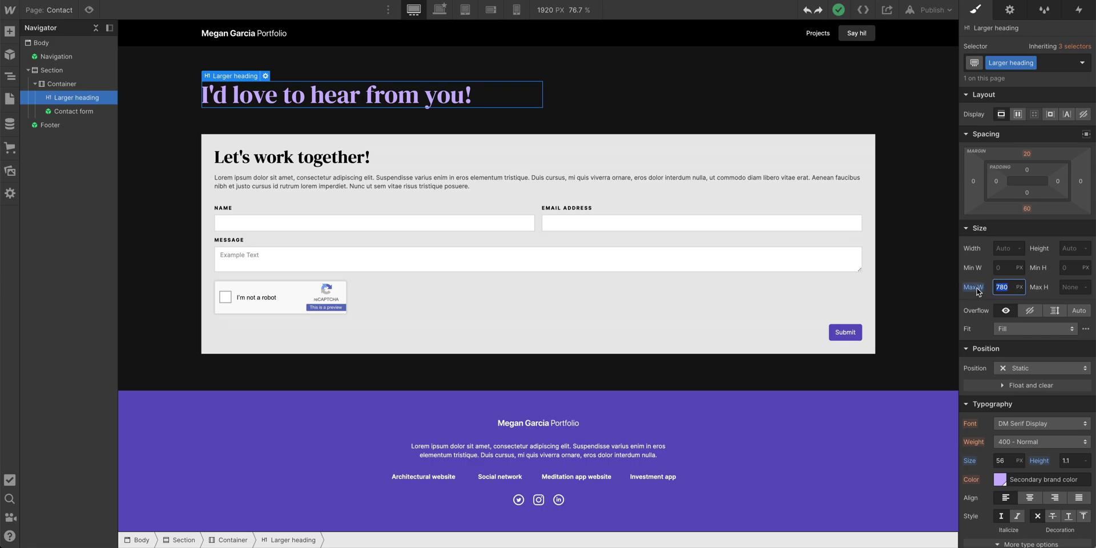
pyautogui.press('BackSpace')
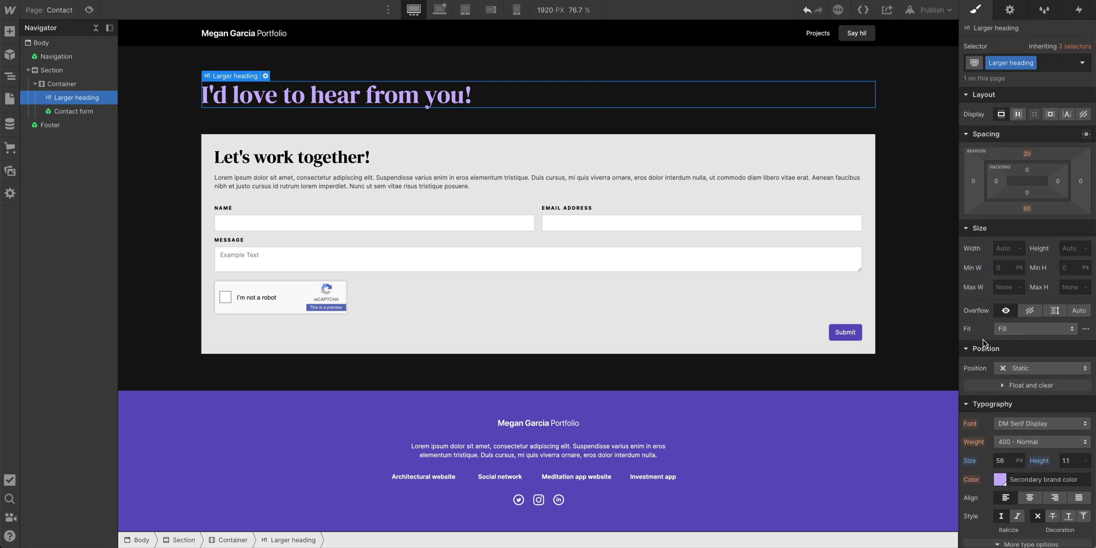
pyautogui.doubleClick(1000, 461)
pyautogui.write('335')
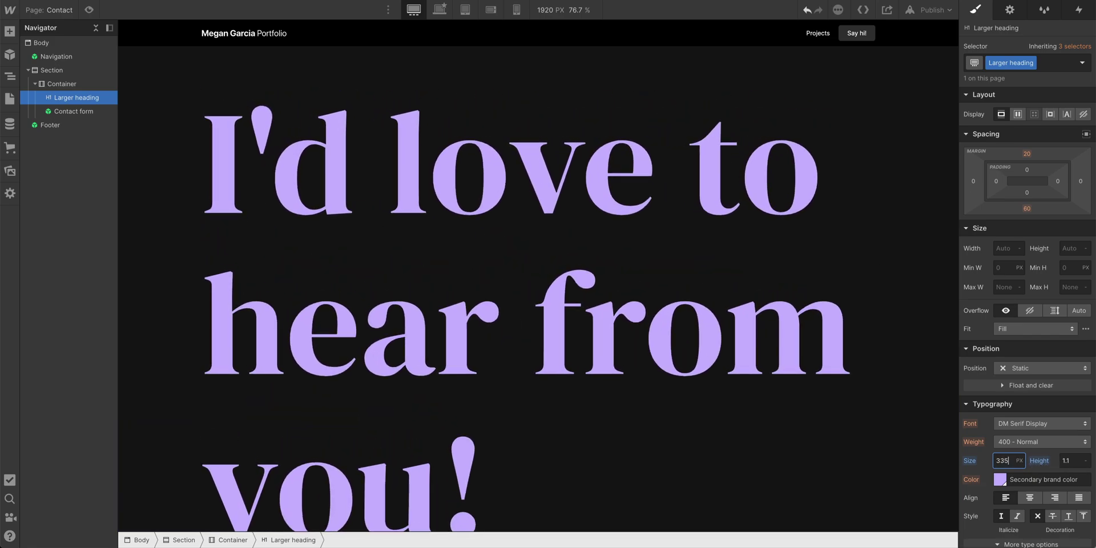